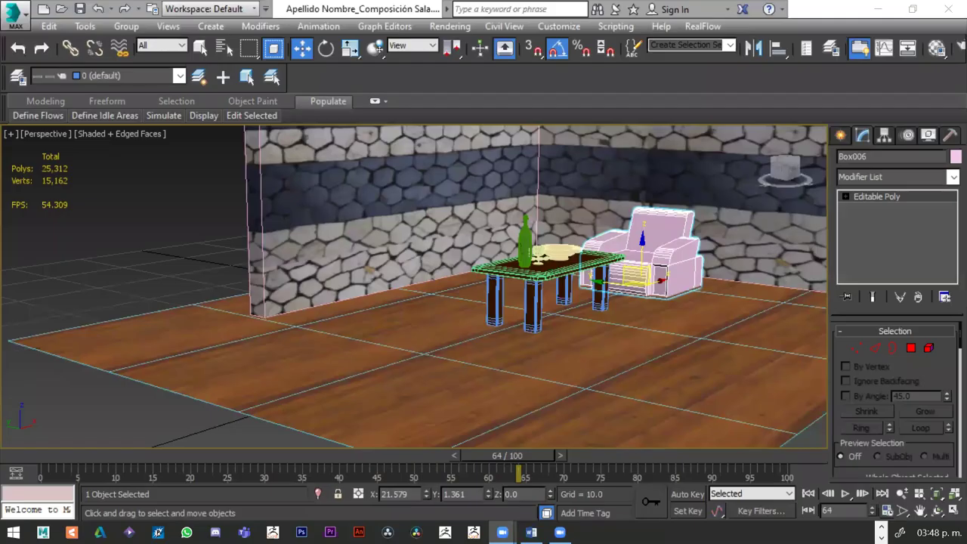
Step: Isolate the armchair Box006, zoom out, and nudge it slightly along X
right_click(639, 242)
click(681, 112)
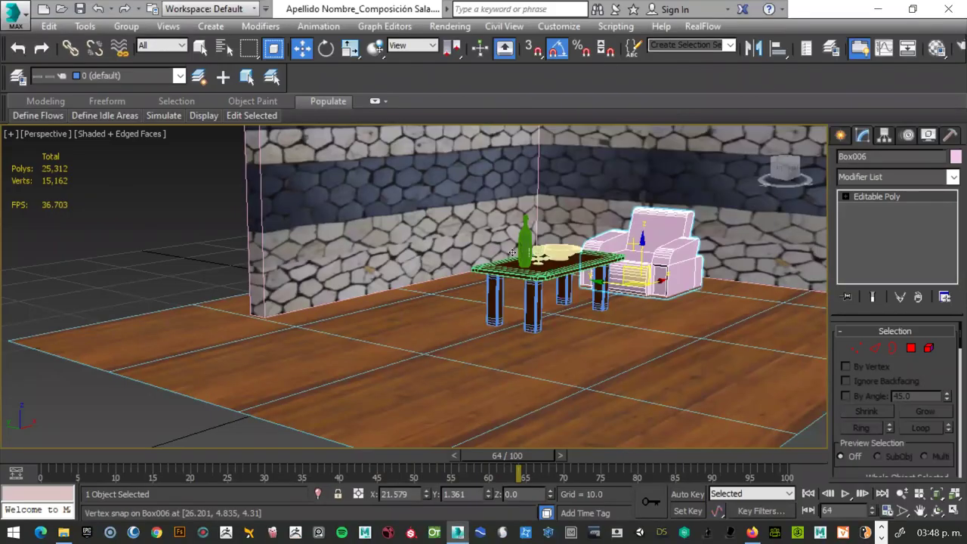
scroll(491, 295, down, 3)
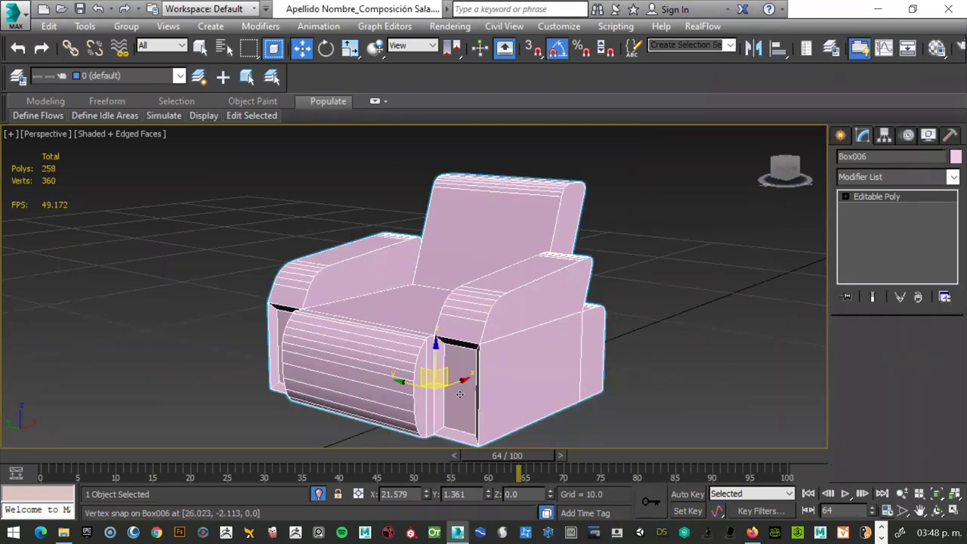
drag(463, 393, 480, 394)
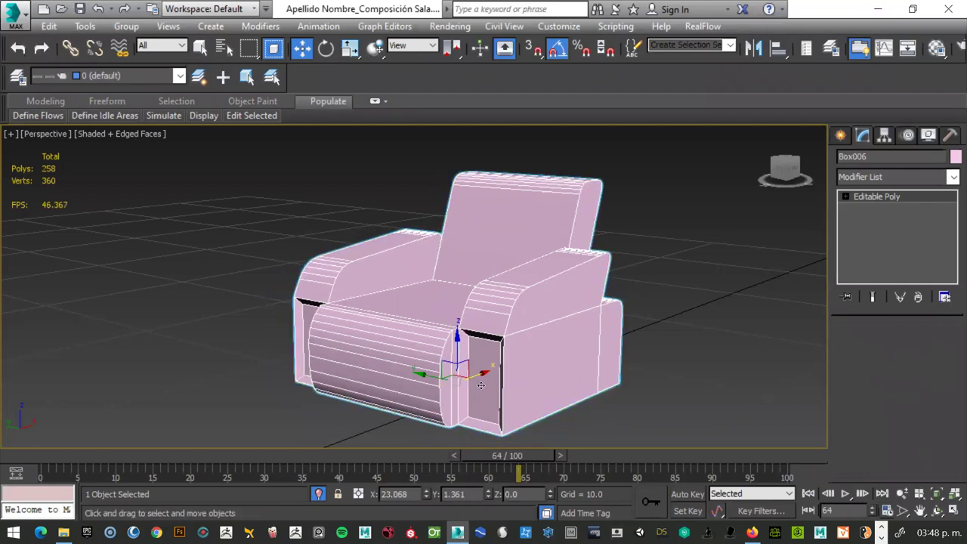
click(662, 358)
Step: Select the armchair at Polygon level and delete the right armrest's front face
alt+middle_drag(662, 358, 686, 349)
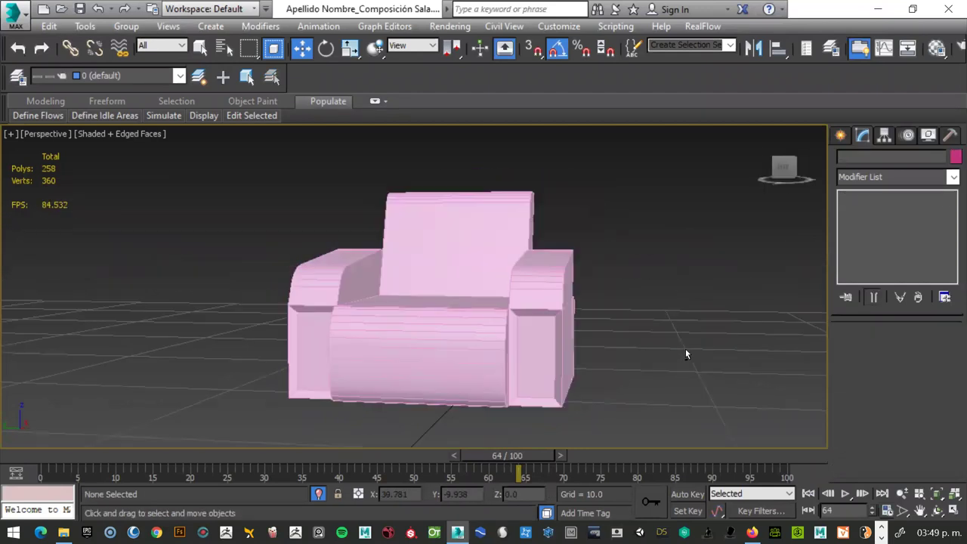
scroll(529, 346, up, 2)
click(529, 346)
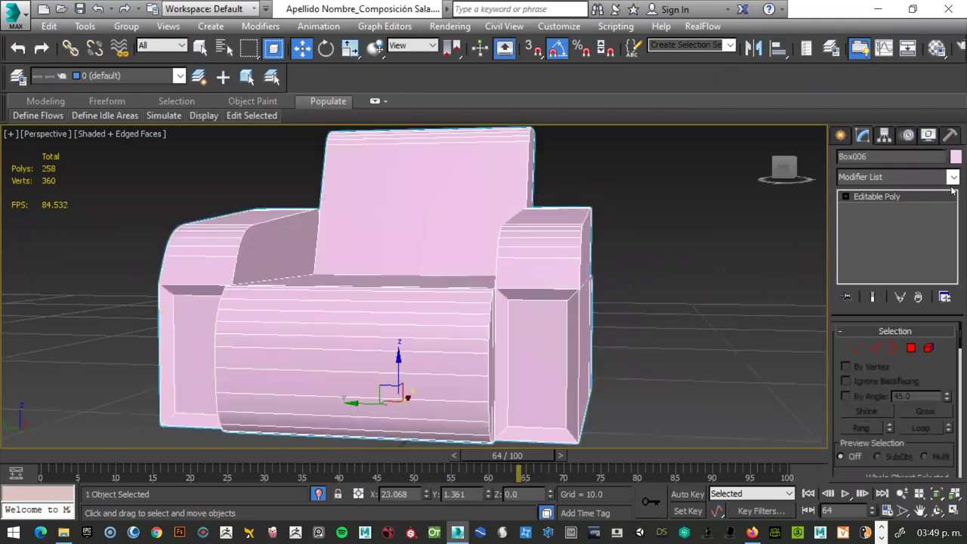
click(912, 348)
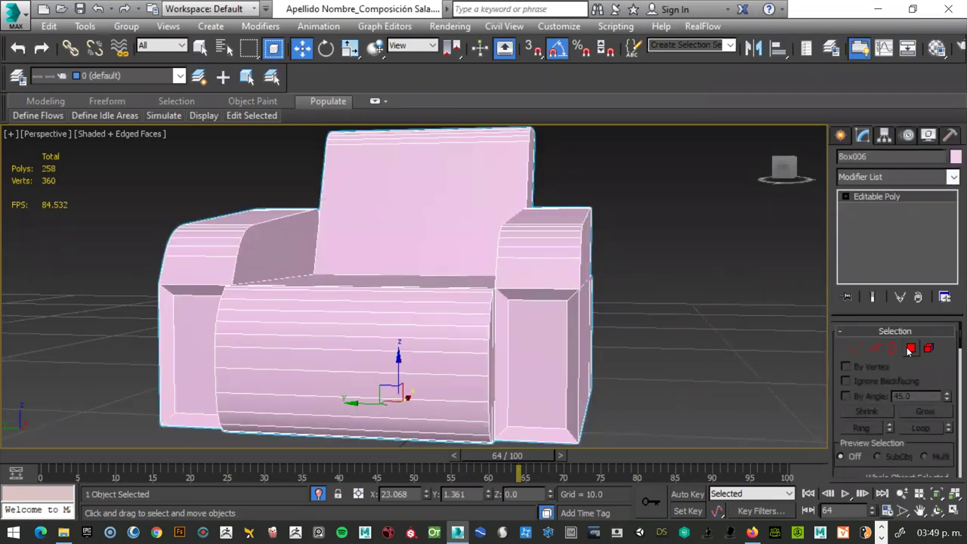
ctrl+click(518, 297)
click(517, 296)
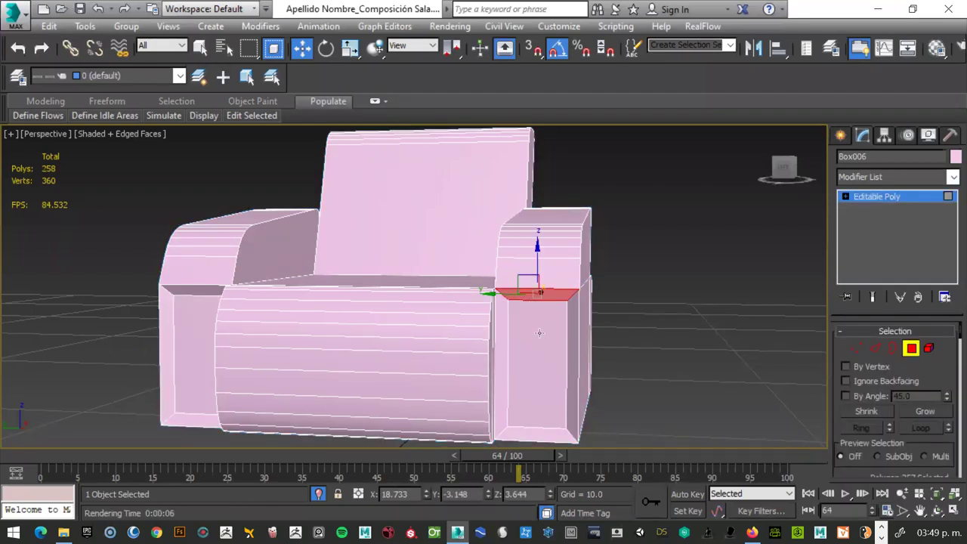
click(541, 333)
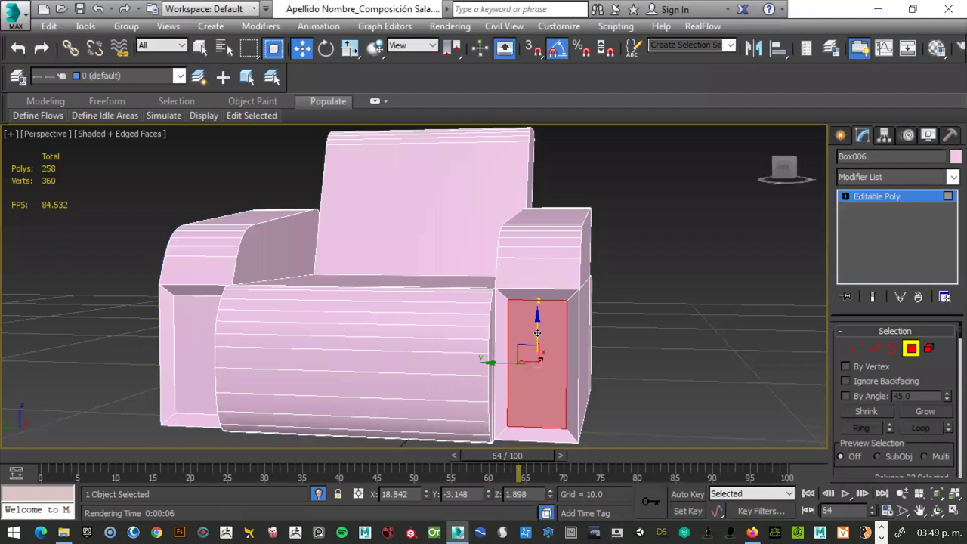
key(Delete)
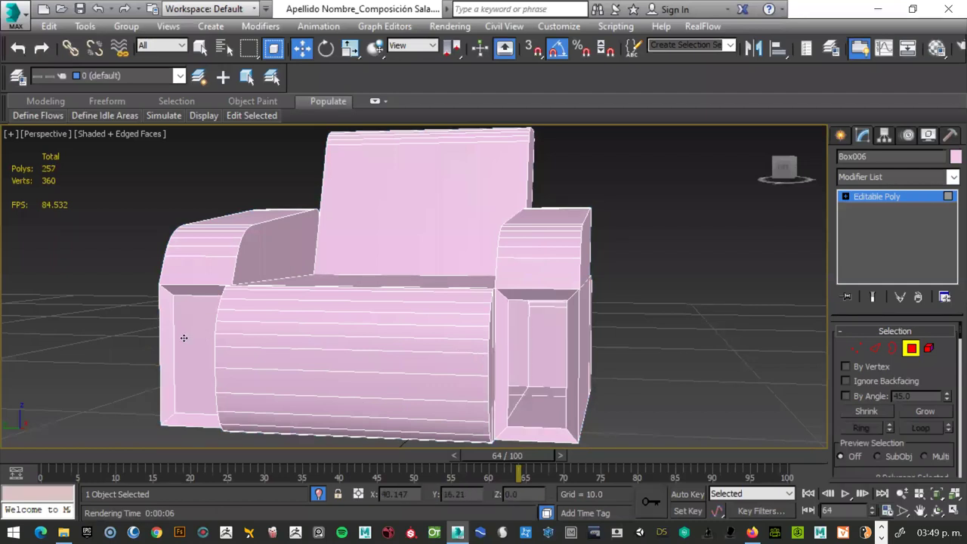
Step: Delete the left armrest's top strips, plus the right armrest's strip and inner face
click(183, 338)
key(Delete)
click(172, 314)
key(Delete)
click(194, 292)
key(Delete)
click(523, 300)
key(Delete)
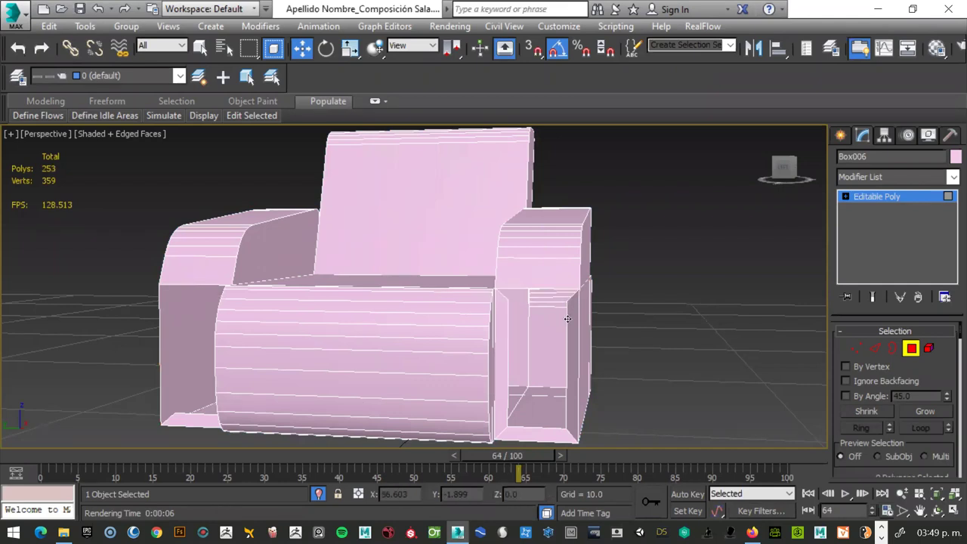
click(567, 319)
key(Delete)
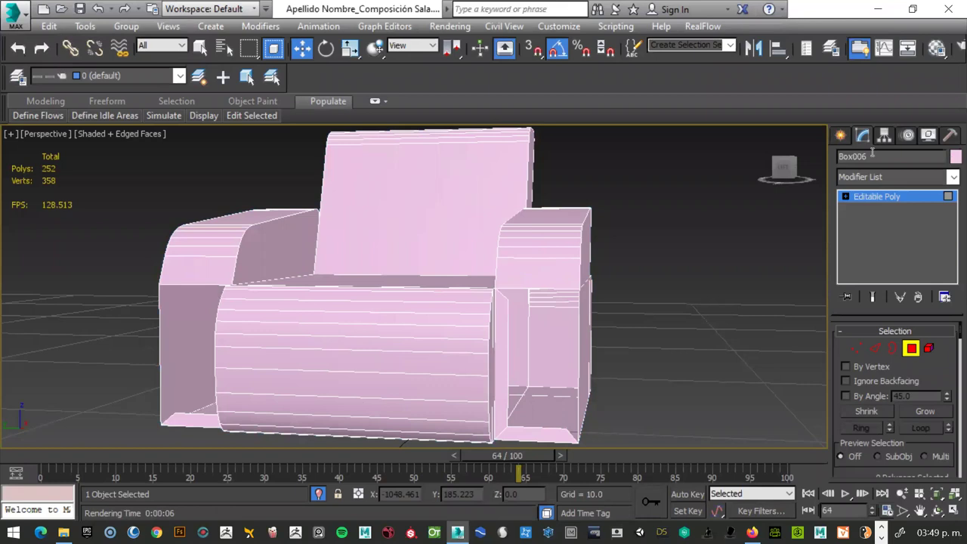
Step: Rename the armchair to 'sillón' and give it a dark purple object colour
text(sillón)
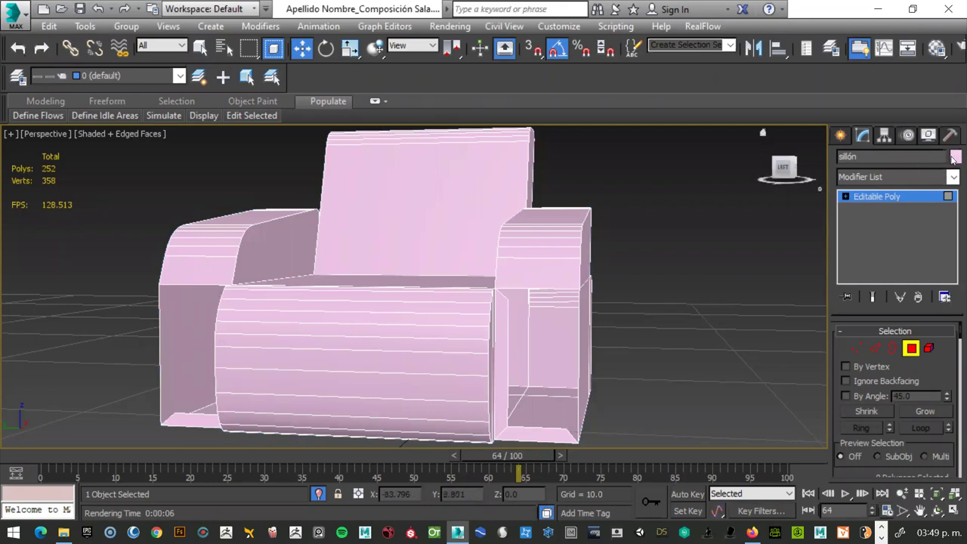
click(956, 156)
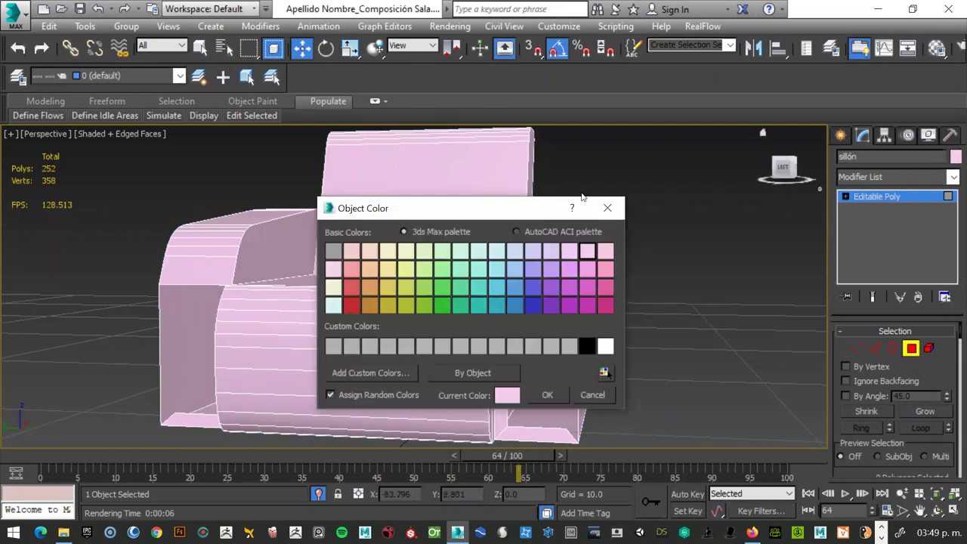
click(550, 287)
click(533, 305)
click(536, 285)
click(550, 305)
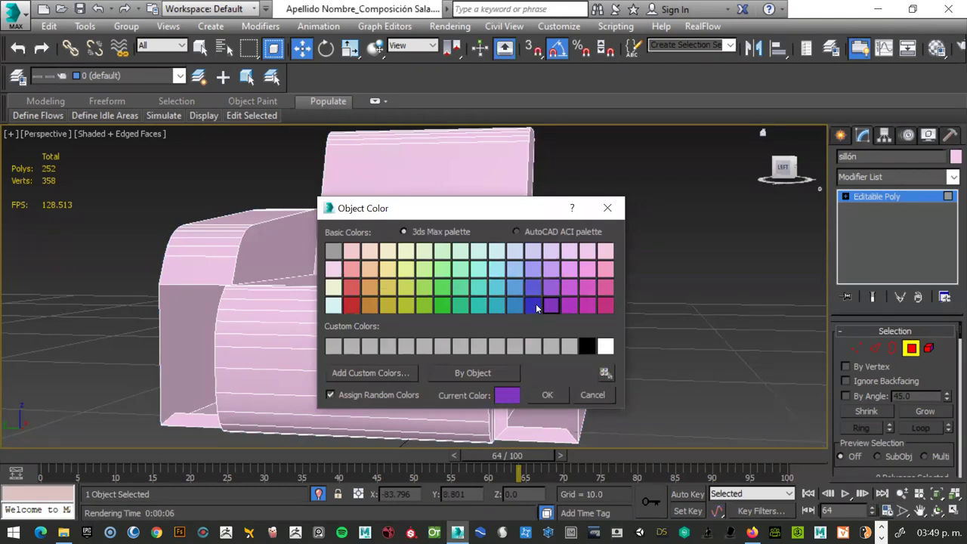
click(548, 395)
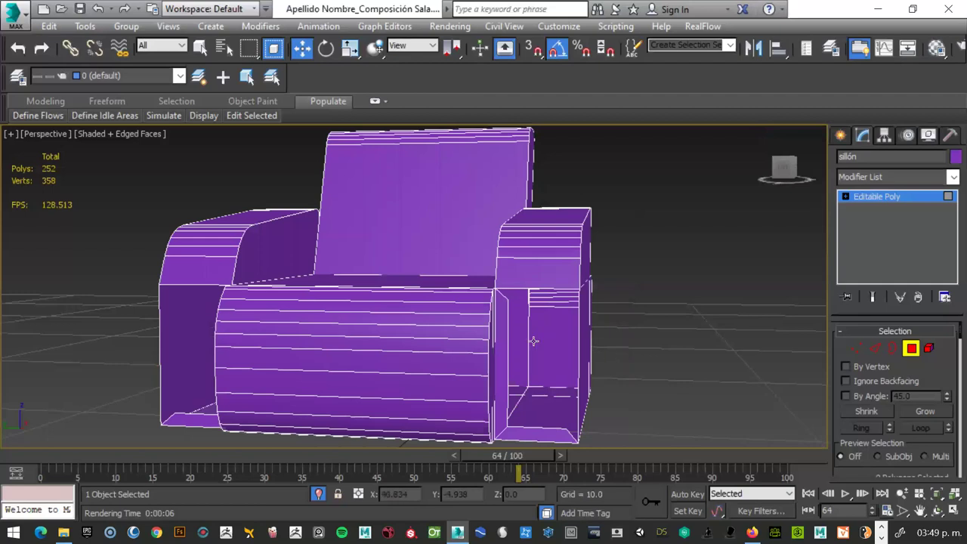
Step: Change the armchair's object colour to blue-violet
click(955, 157)
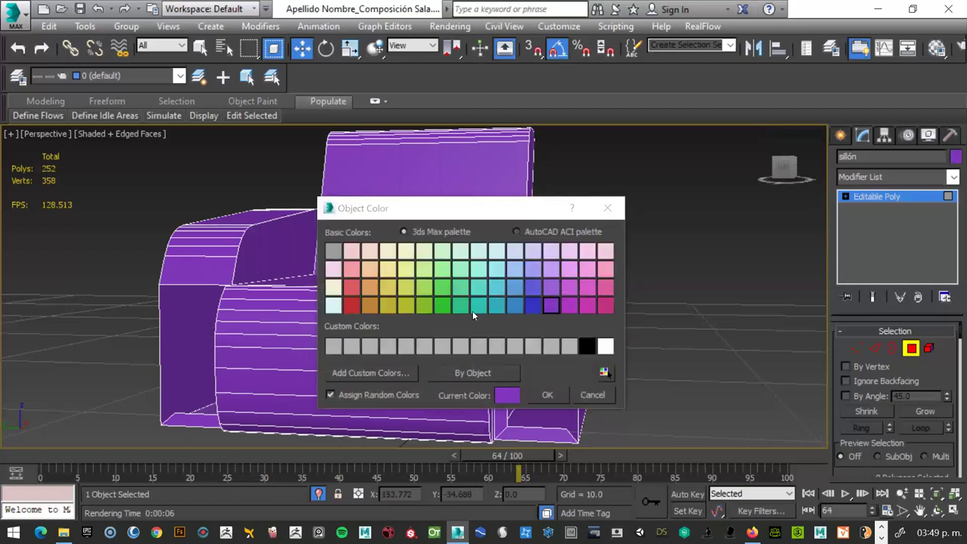
click(533, 287)
click(549, 395)
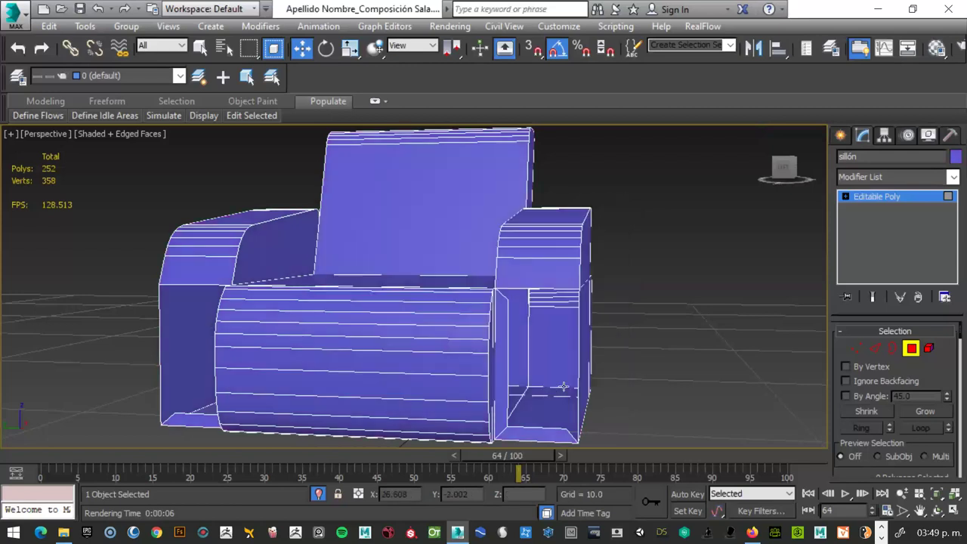
Step: Delete the inner armrest front face and clear the selection
click(572, 378)
mouse_move(571, 378)
alt+middle_down()
mouse_move(599, 372)
mouse_move(541, 378)
alt+middle_up()
alt+middle_drag(439, 353, 406, 343)
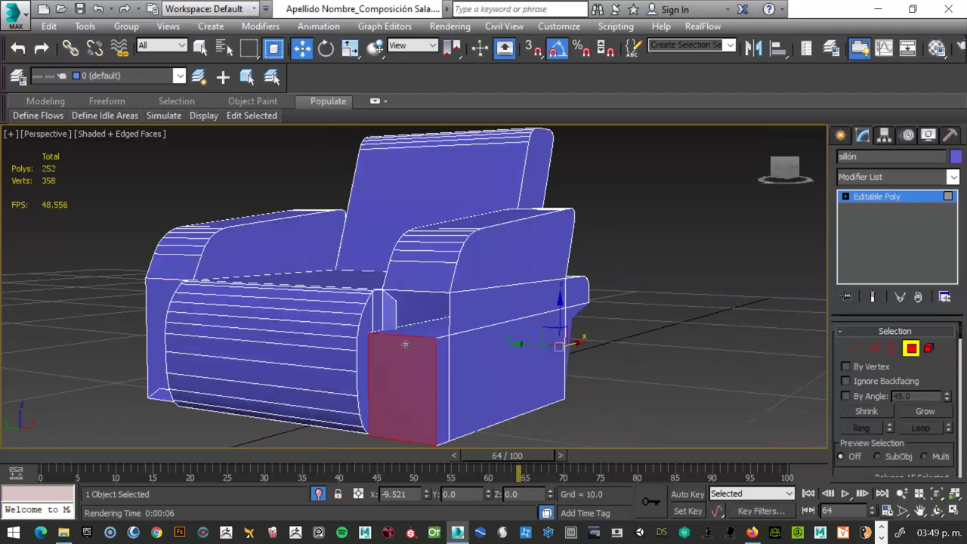
key(Delete)
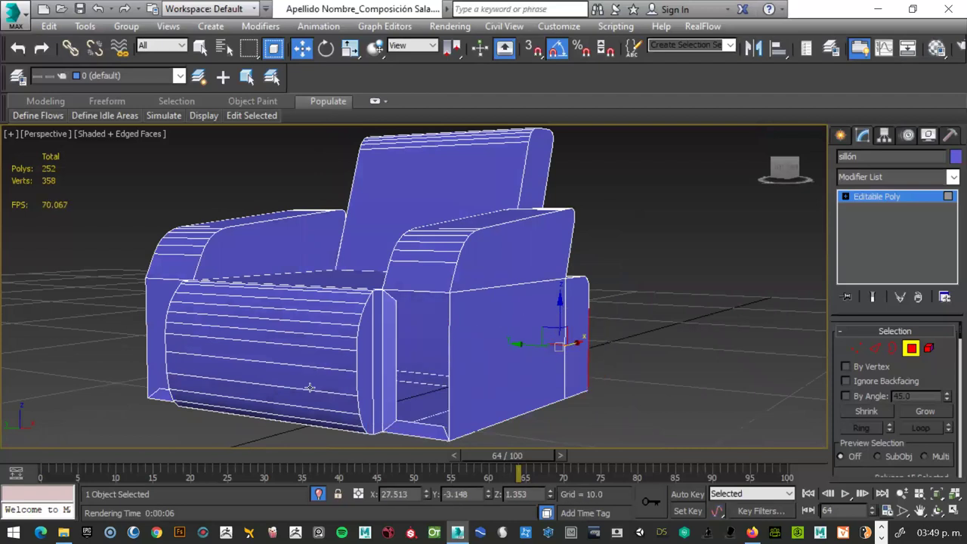
click(431, 395)
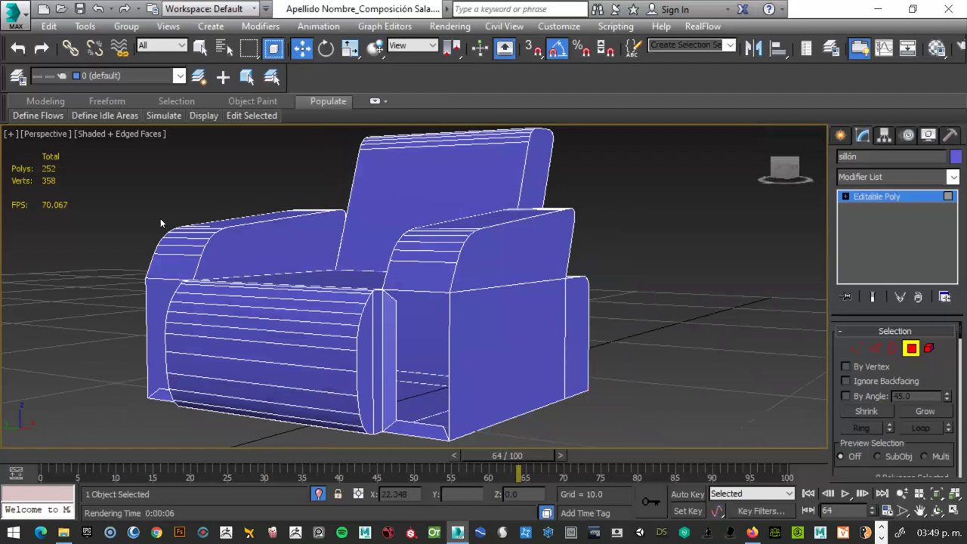
Step: Switch to Select Object mode and delete the bottom polygon under the armrest
click(201, 49)
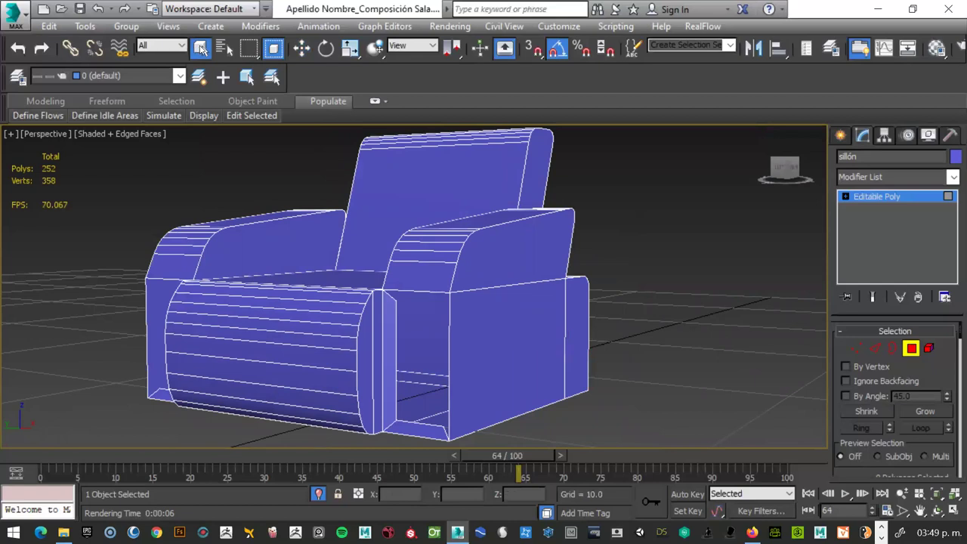
click(429, 430)
mouse_move(556, 421)
alt+middle_down()
mouse_move(617, 403)
mouse_move(520, 367)
alt+middle_up()
scroll(393, 374, up, 5)
scroll(342, 383, down, 5)
mouse_move(342, 382)
alt+middle_down()
mouse_move(555, 394)
mouse_move(488, 399)
alt+middle_up()
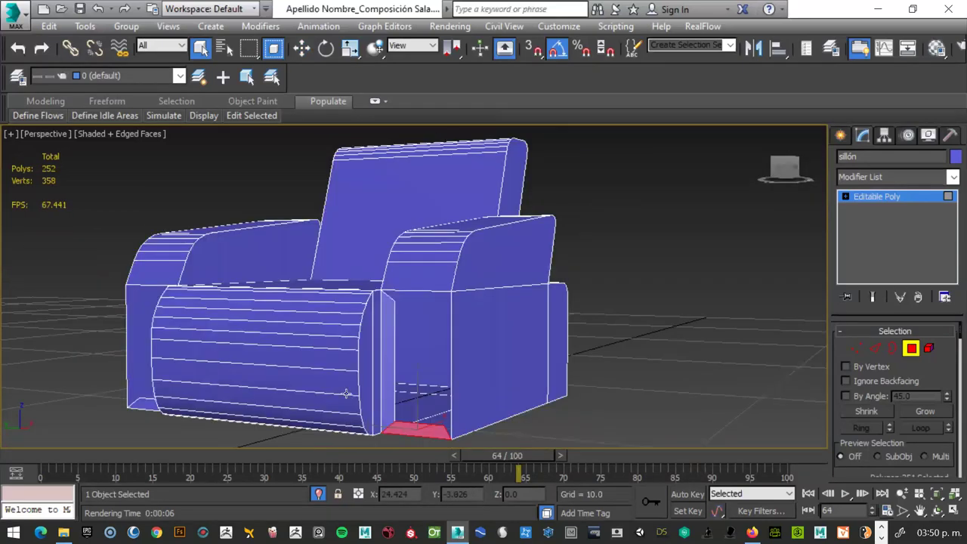
key(Delete)
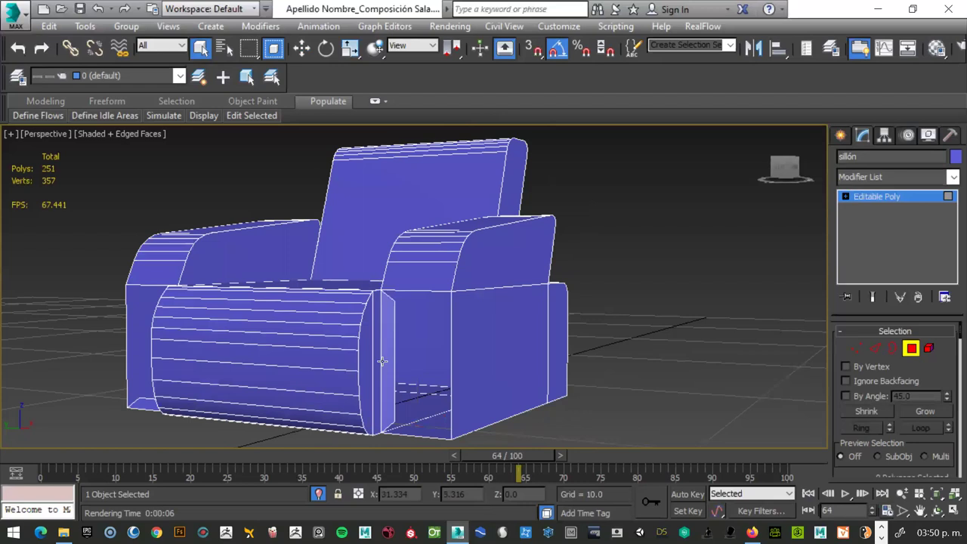
Step: Delete the thin vertical faces at the chair's side and beside the seat
click(383, 363)
key(Delete)
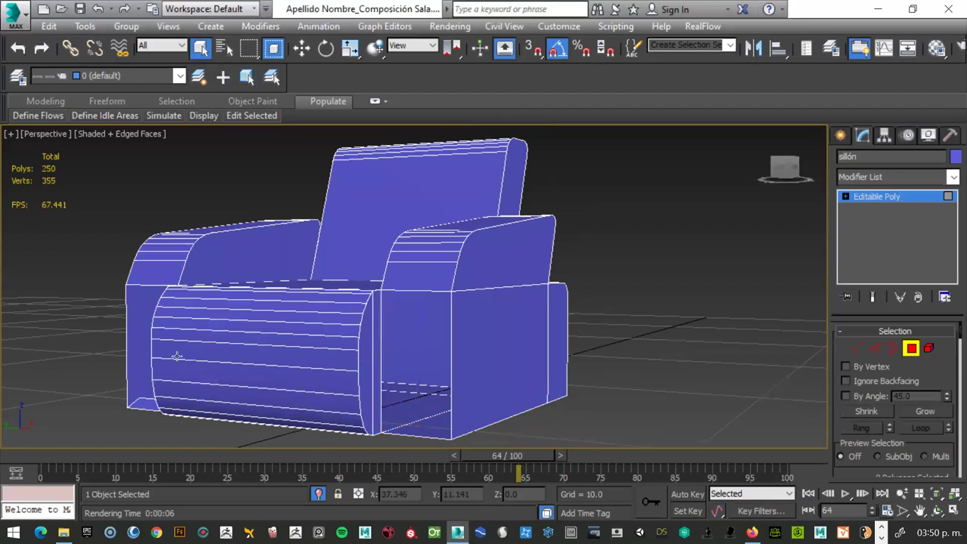
alt+middle_drag(176, 356, 219, 357)
click(257, 361)
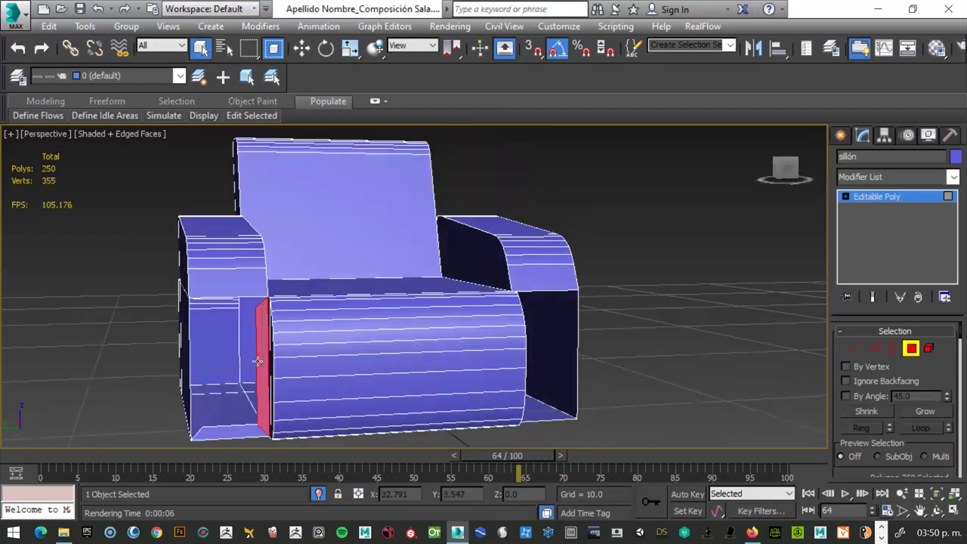
key(Delete)
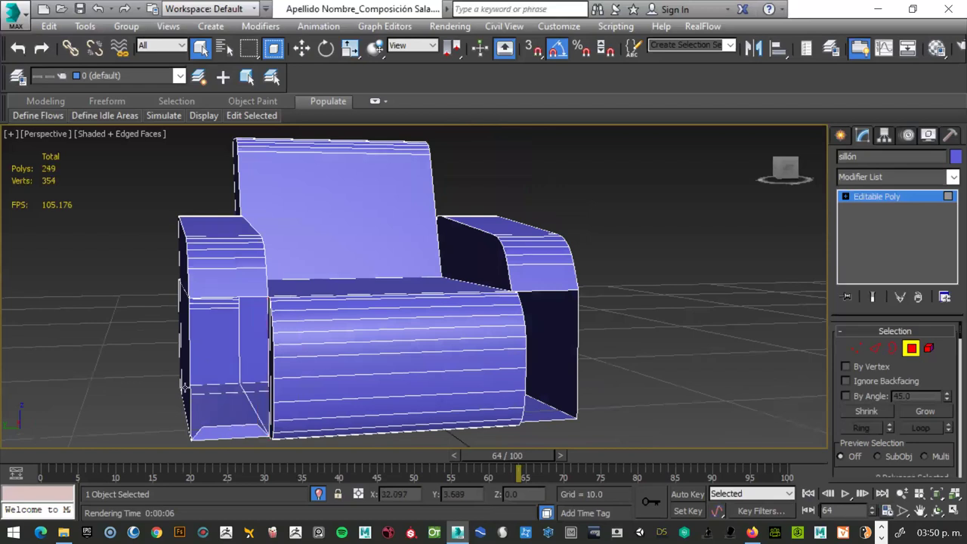
mouse_move(156, 343)
alt+middle_down()
mouse_move(105, 352)
mouse_move(102, 387)
alt+middle_up()
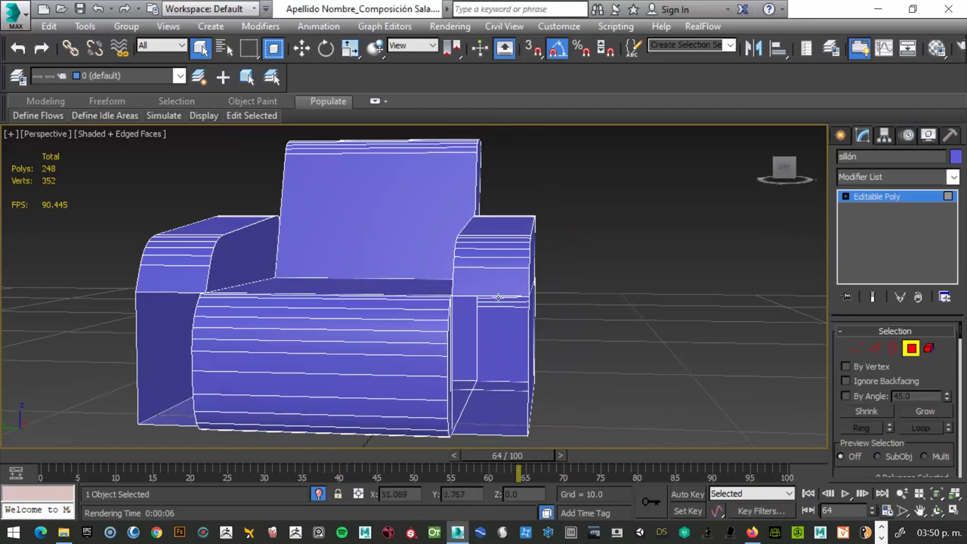
Step: Use Cut to slice an edge from the arm's corner vertex down to the side's bottom edge
right_click(496, 296)
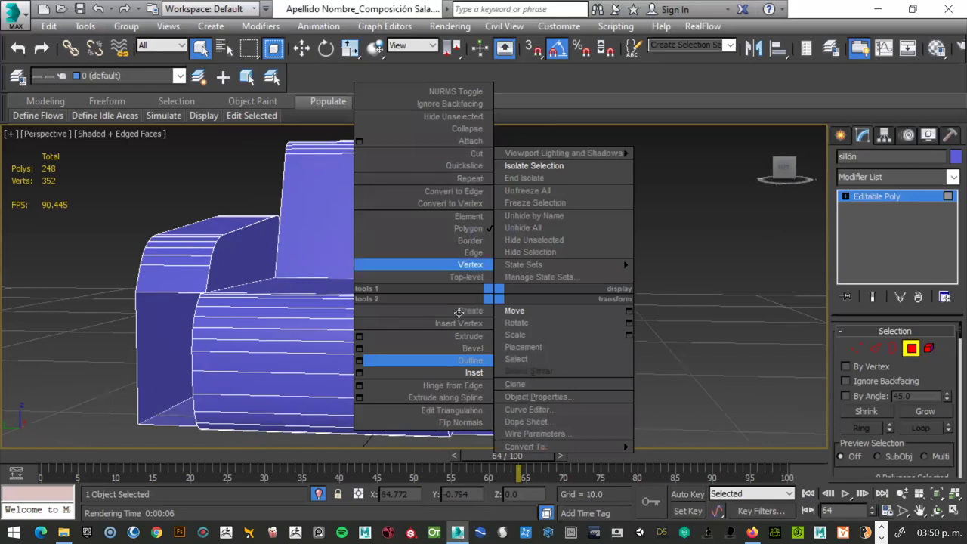
click(205, 306)
scroll(659, 334, up, 3)
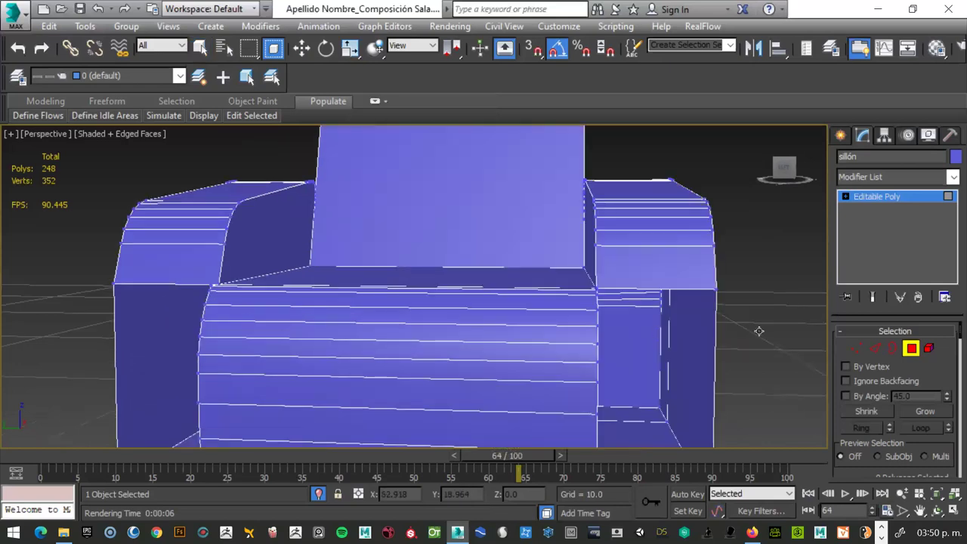
alt+middle_drag(743, 326, 572, 266)
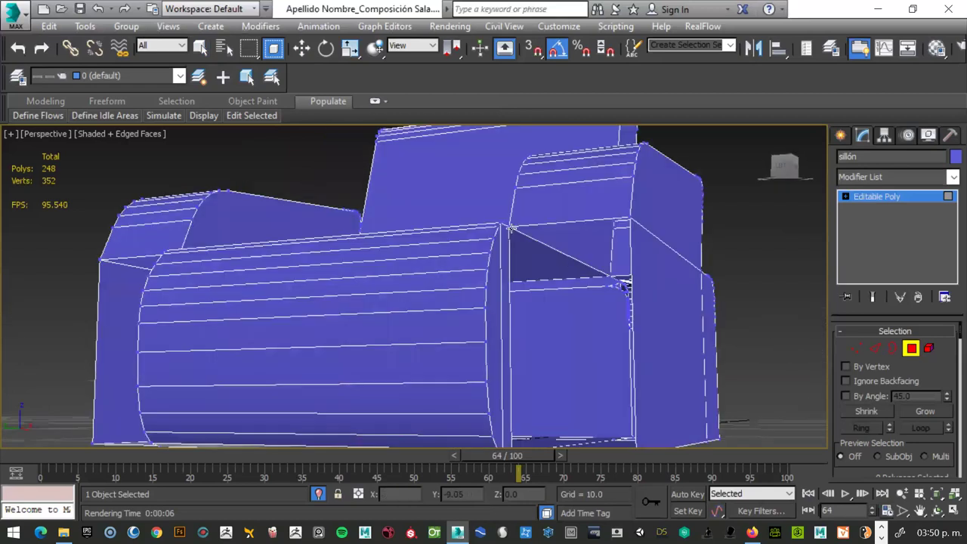
click(618, 223)
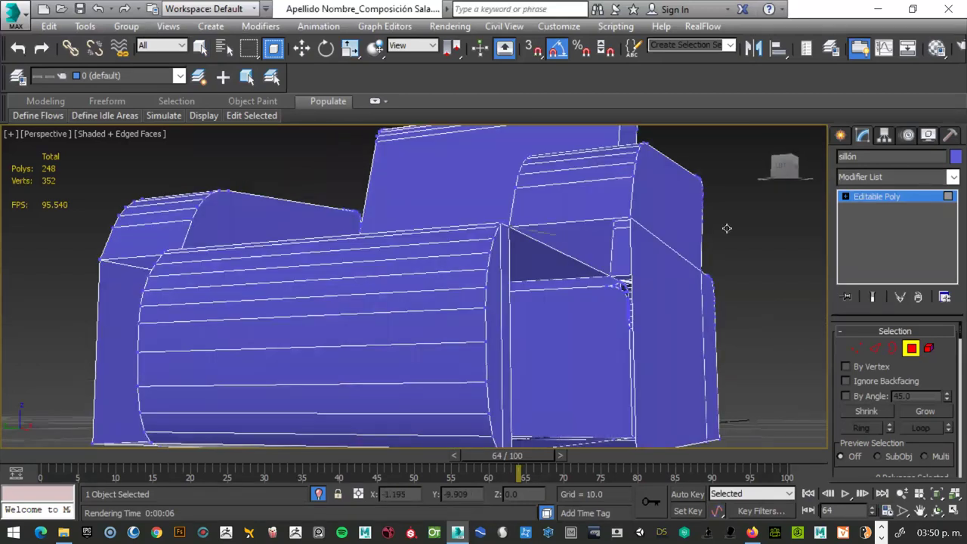
click(631, 219)
mouse_move(782, 308)
alt+middle_down()
mouse_move(779, 277)
mouse_move(772, 295)
alt+middle_up()
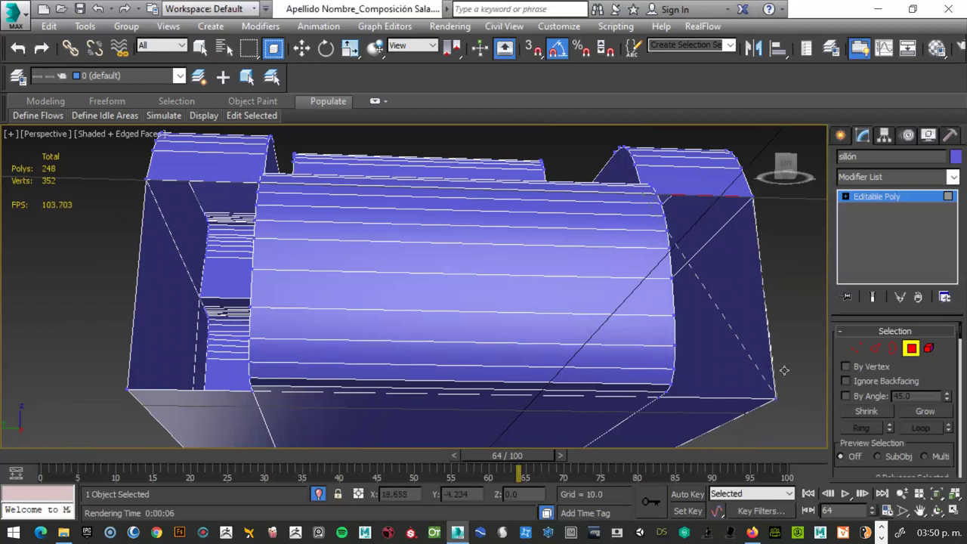
alt+middle_drag(784, 379, 776, 382)
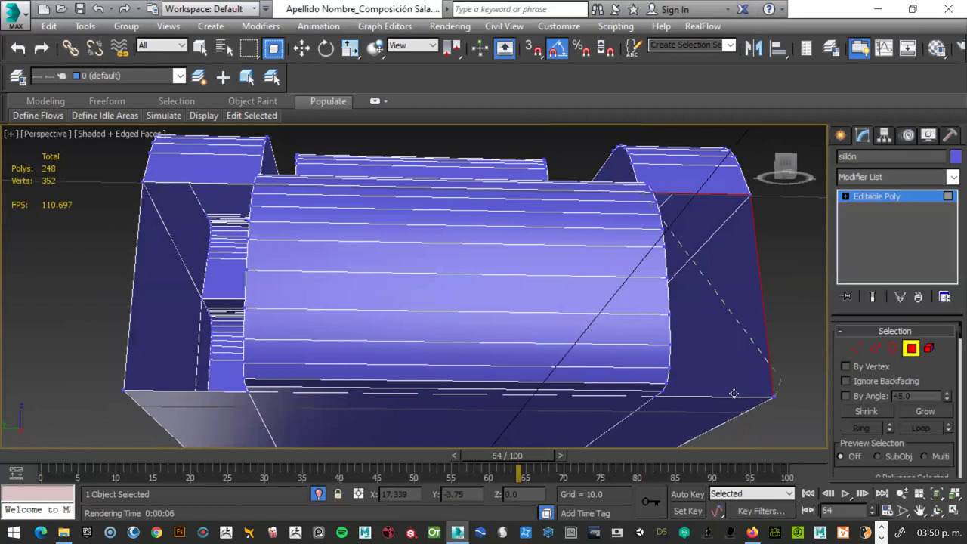
alt+middle_drag(715, 385, 714, 385)
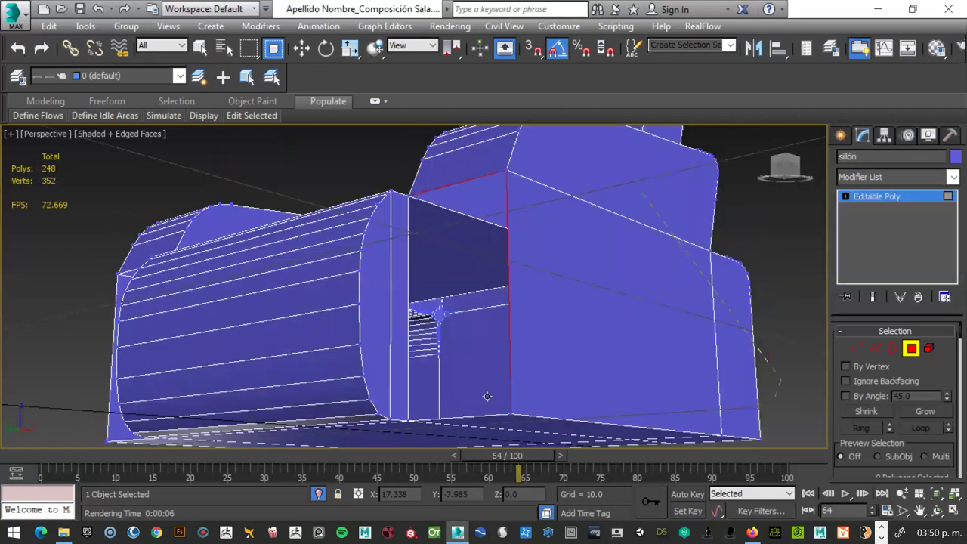
alt+middle_drag(424, 401, 422, 402)
click(421, 401)
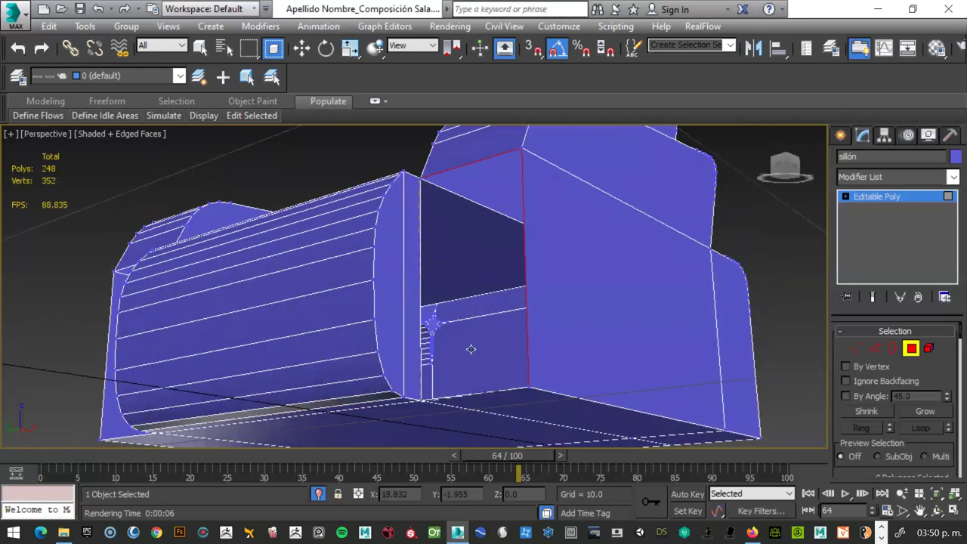
mouse_move(598, 333)
alt+middle_down()
mouse_move(604, 319)
mouse_move(592, 330)
alt+middle_up()
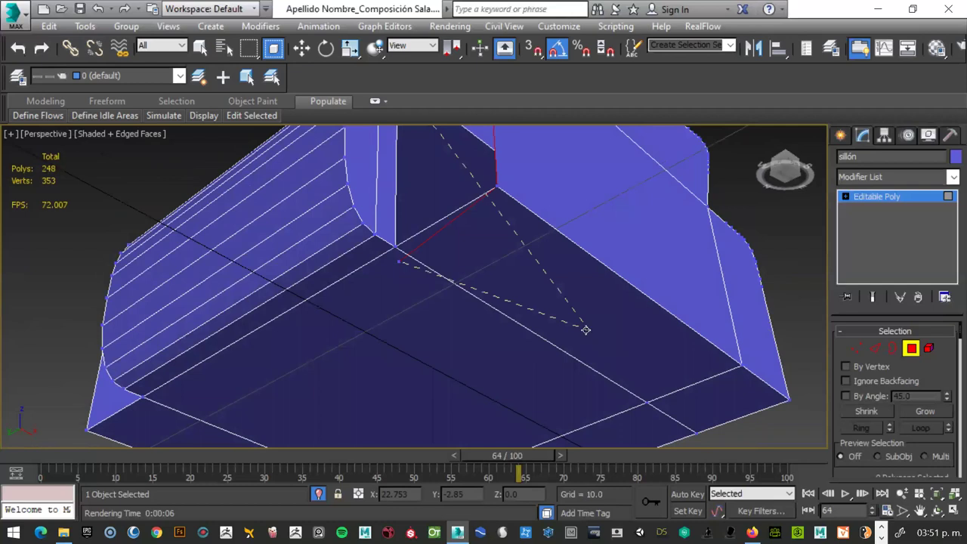
Step: Finish the cut and delete the side face under the arm
right_click(399, 259)
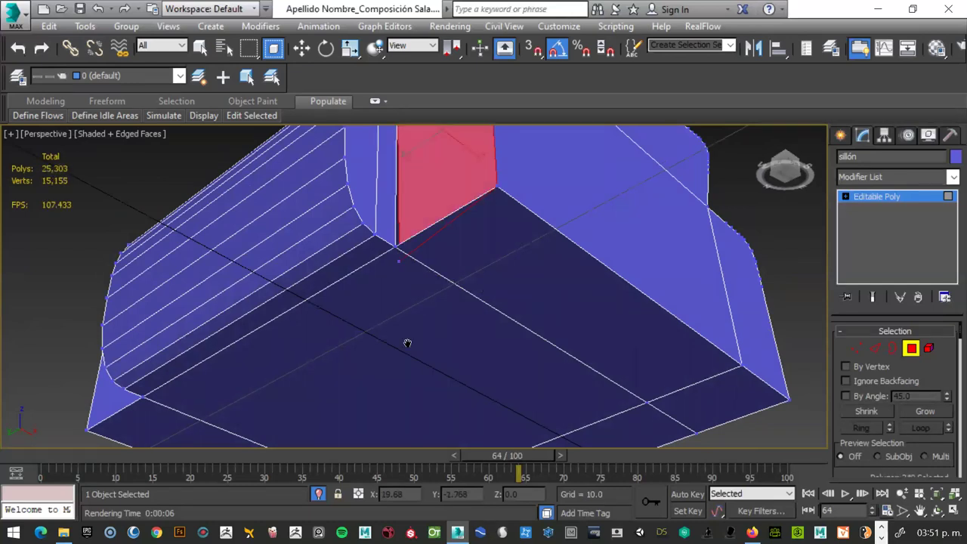
key(z)
alt+middle_drag(456, 330, 746, 276)
key(q)
click(744, 281)
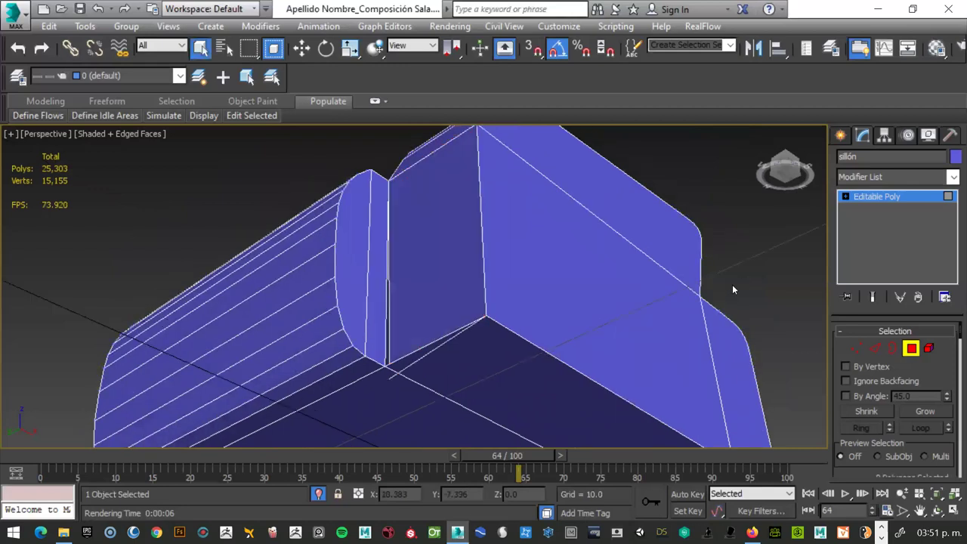
click(394, 206)
key(Delete)
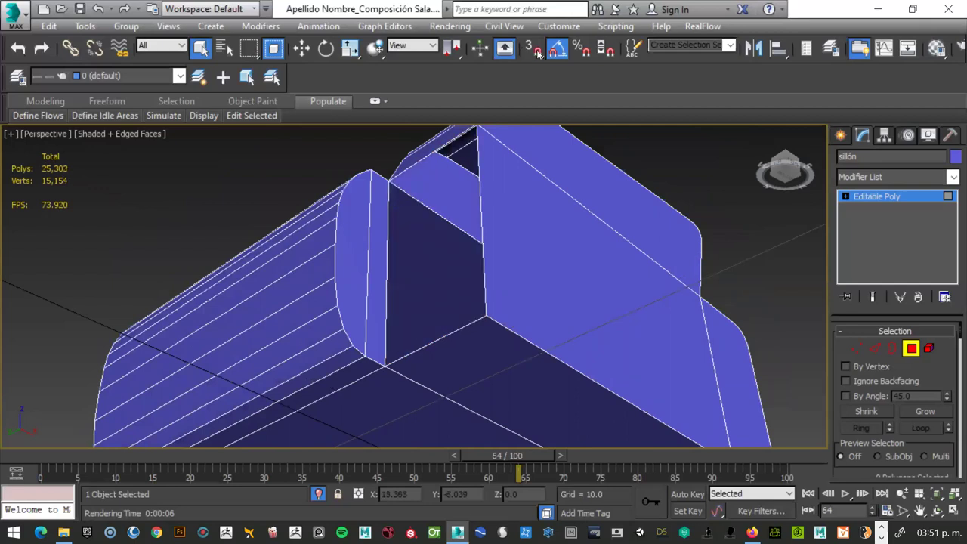
Step: Turn on vertex snapping and cut a new edge across the inner armrest face
click(534, 55)
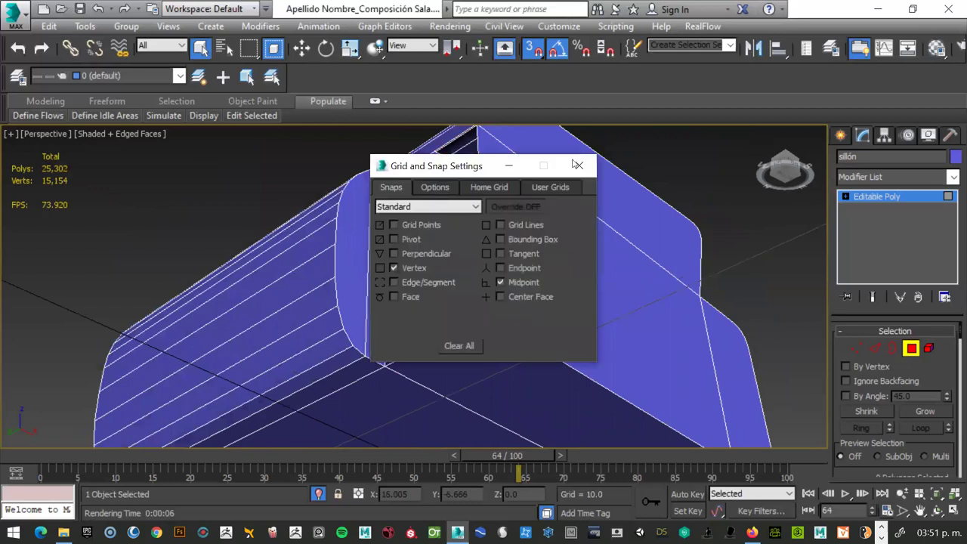
key(Escape)
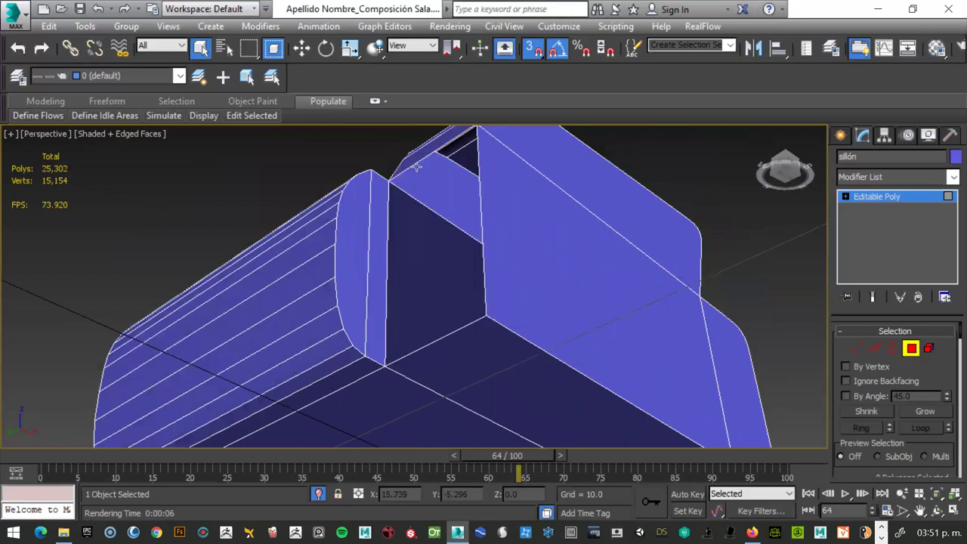
right_click(382, 219)
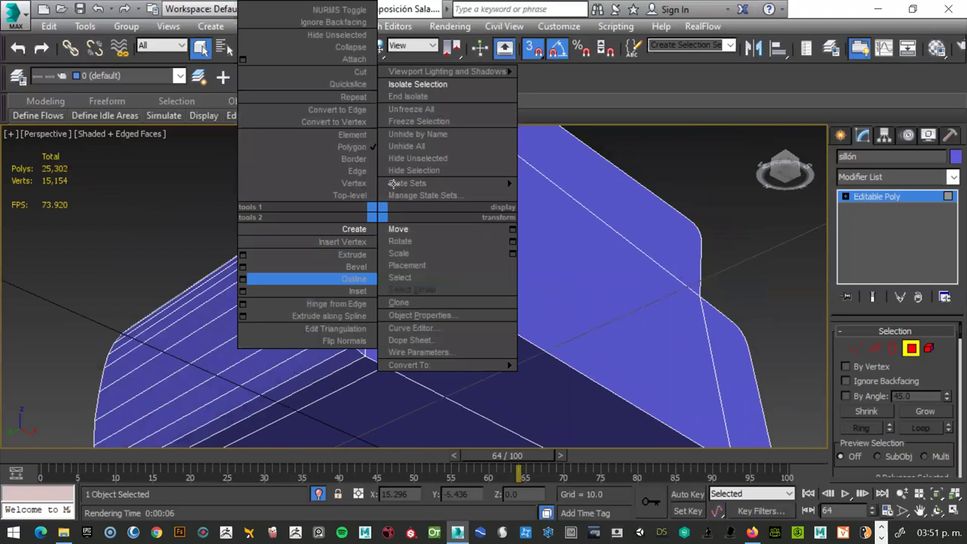
click(398, 229)
drag(454, 144, 477, 126)
click(477, 126)
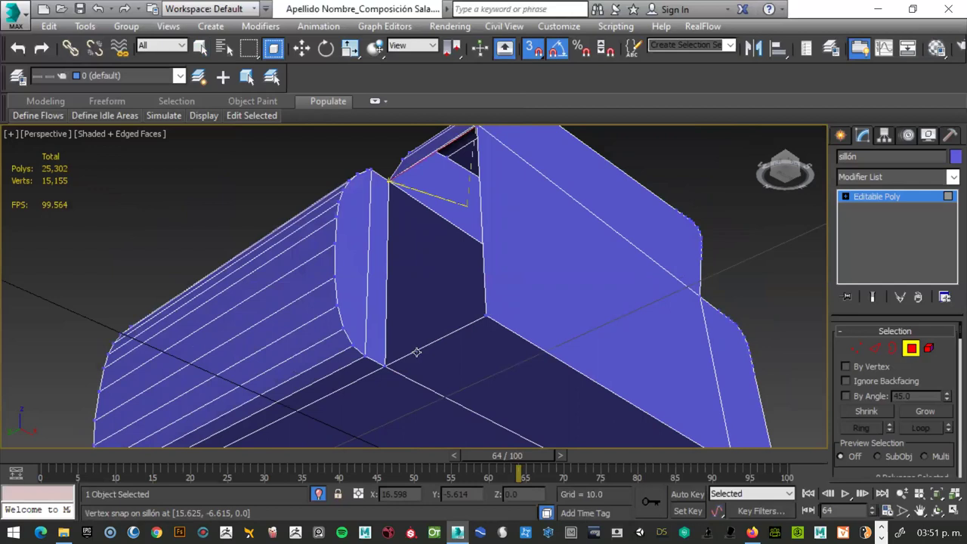
click(385, 366)
right_click(331, 164)
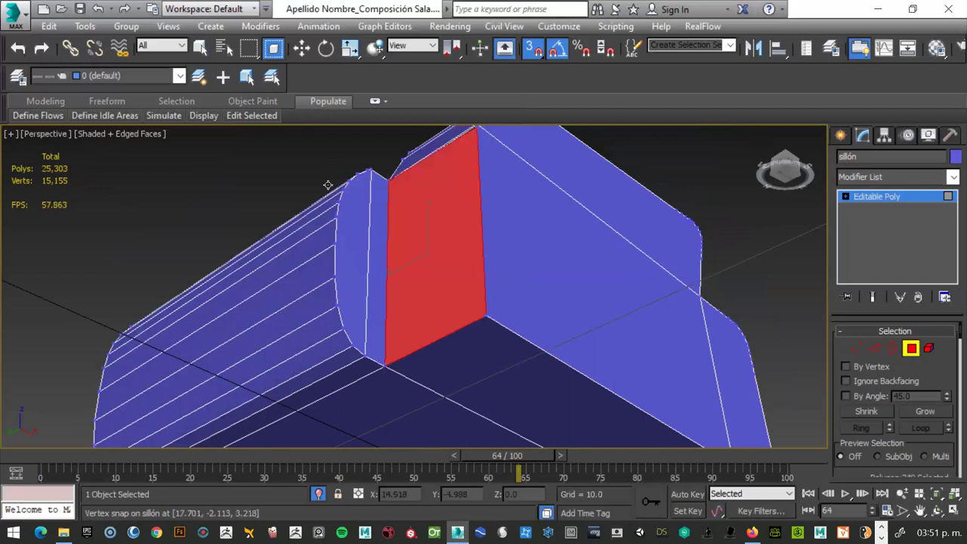
alt+middle_drag(328, 184, 375, 253)
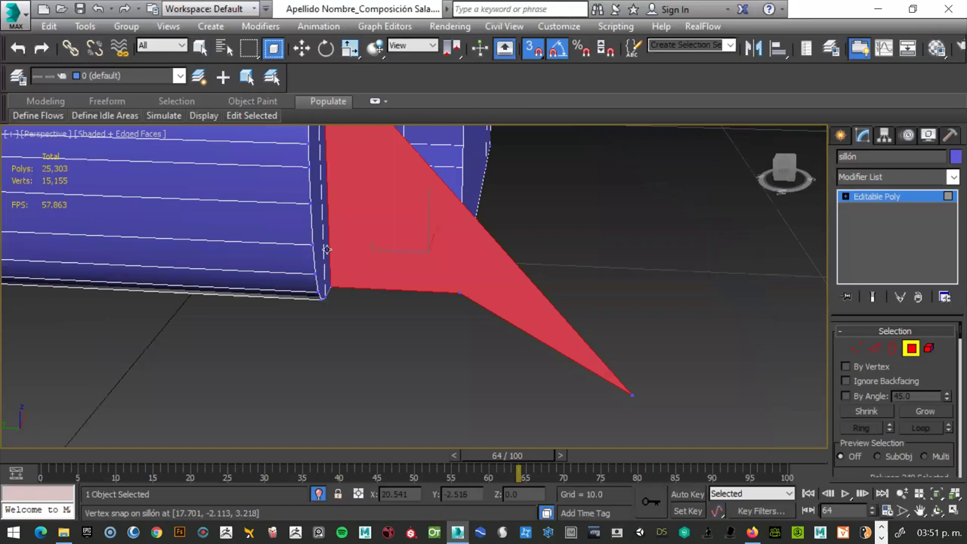
key(shift+z)
key(shift+z)
Step: Cancel the extra cut attempts, undoing the stray stretched polygons, with snapping off
click(326, 249)
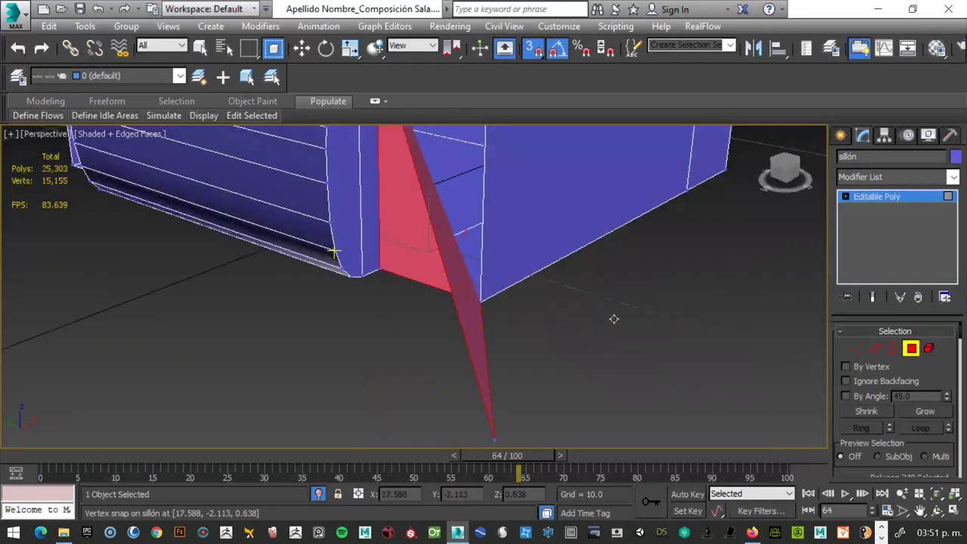
right_click(632, 368)
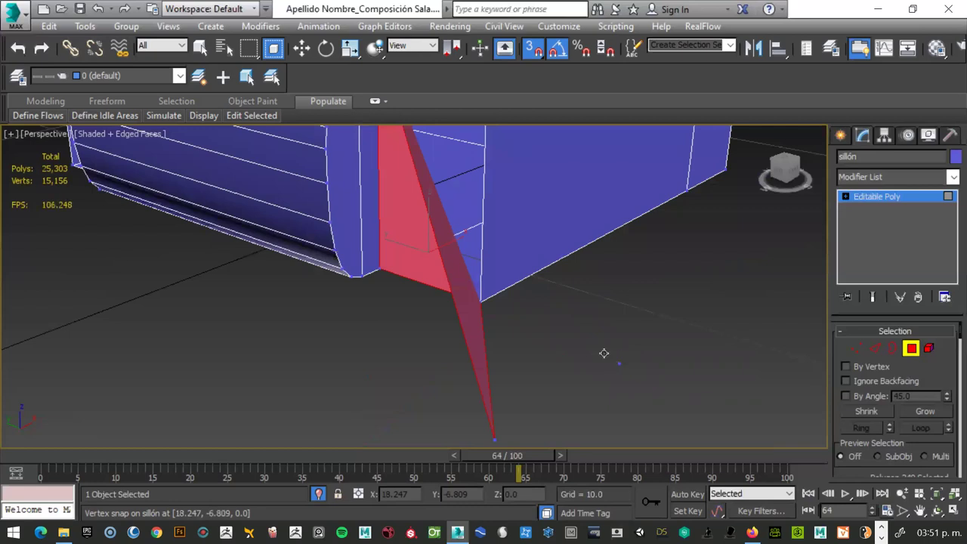
key(s)
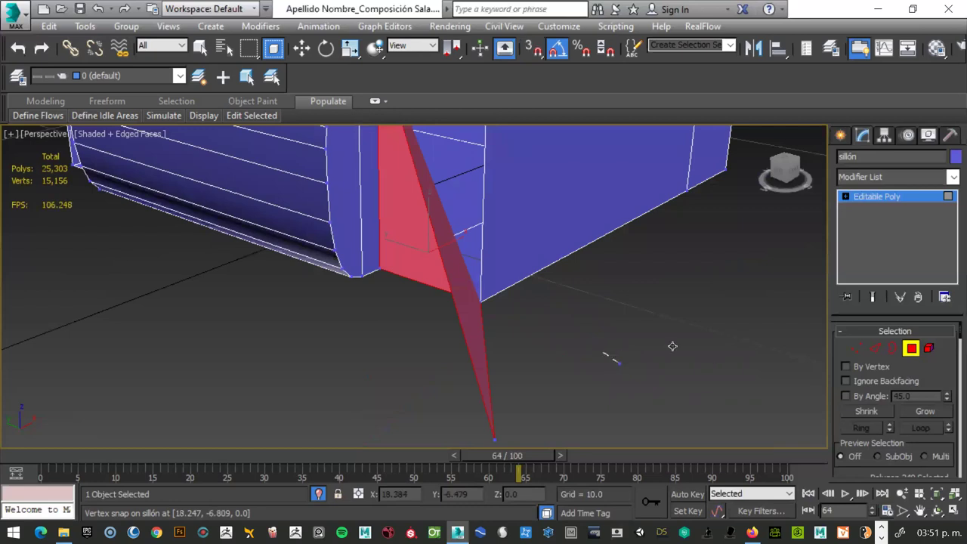
key(ctrl+z)
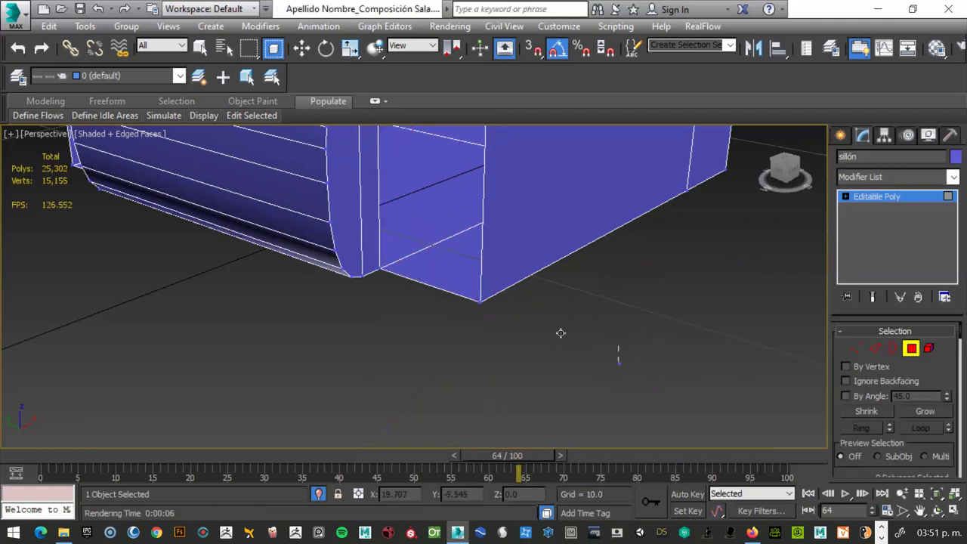
scroll(574, 346, down, 2)
click(517, 364)
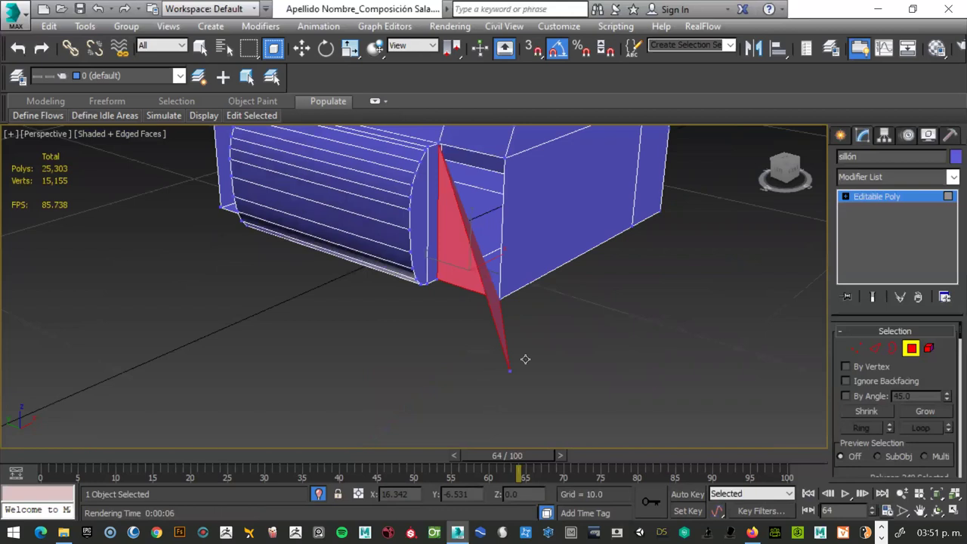
key(ctrl+z)
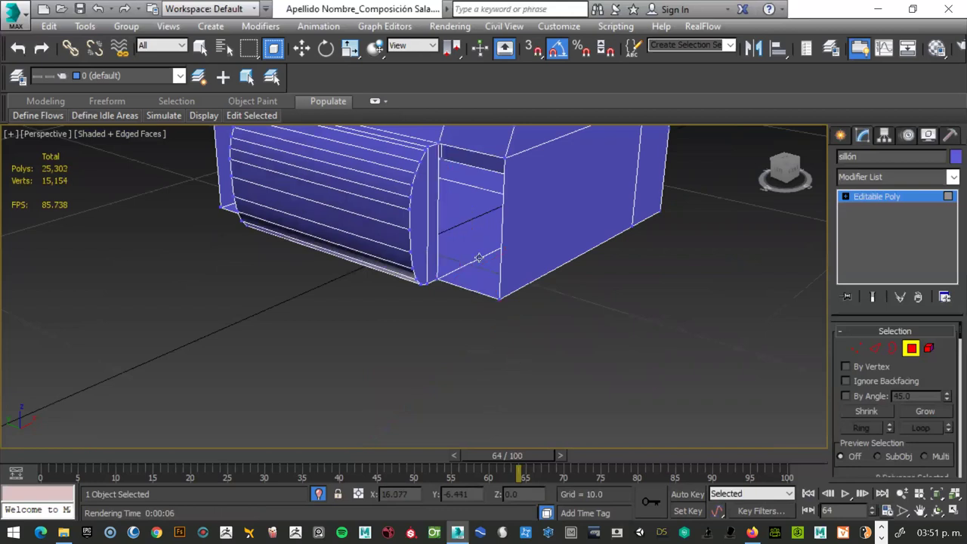
scroll(479, 258, up, 2)
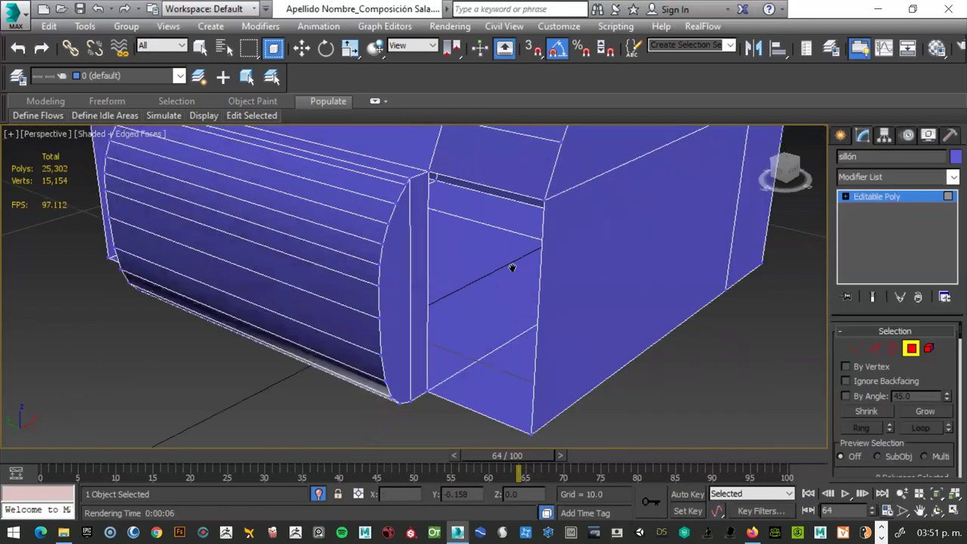
scroll(513, 268, up, 1)
scroll(541, 274, down, 1)
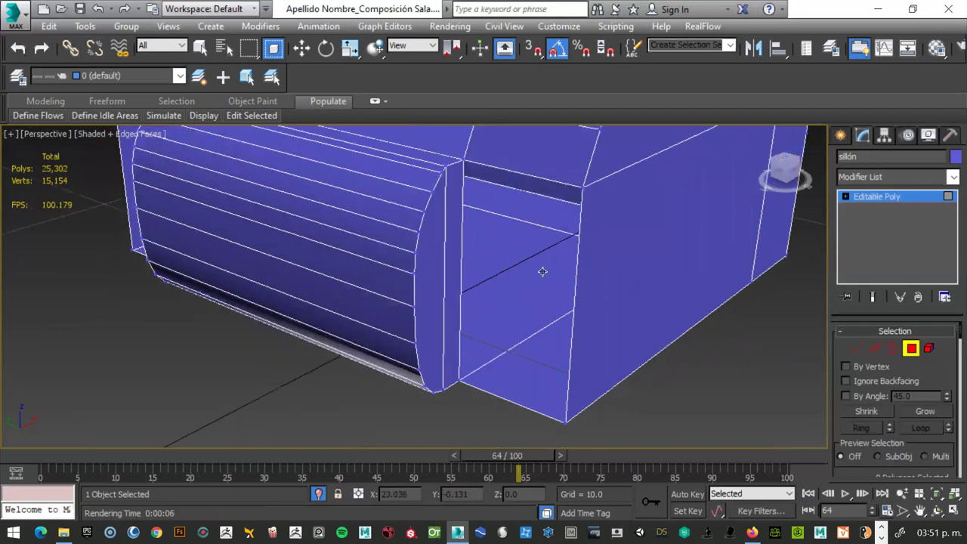
scroll(503, 396, down, 1)
key(q)
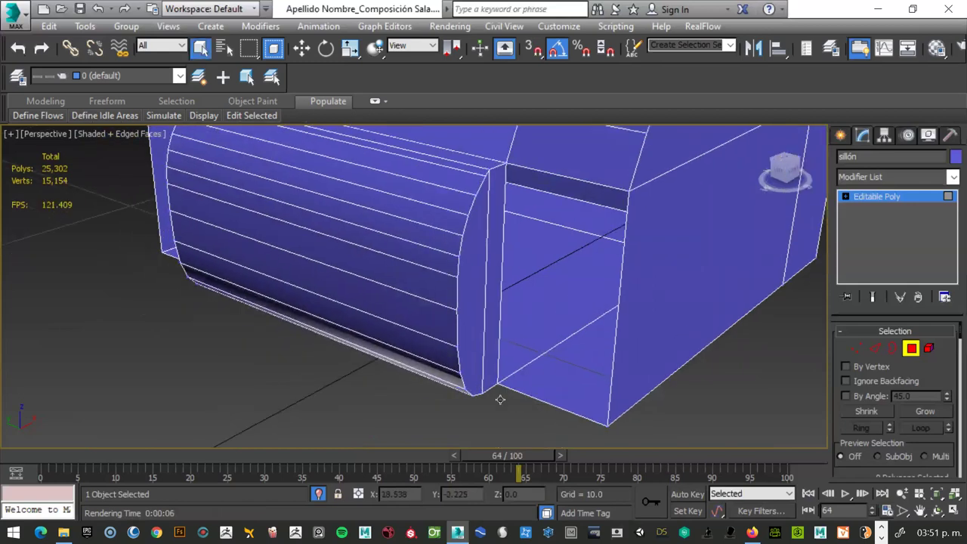
Step: Start the Create tool from the quad menu with 3D vertex snapping on
right_click(500, 399)
click(498, 385)
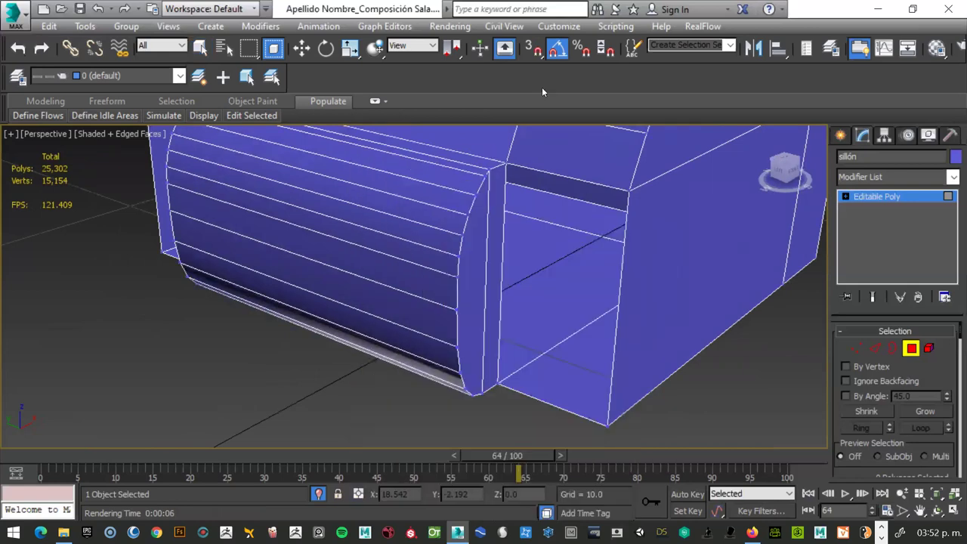
key(s)
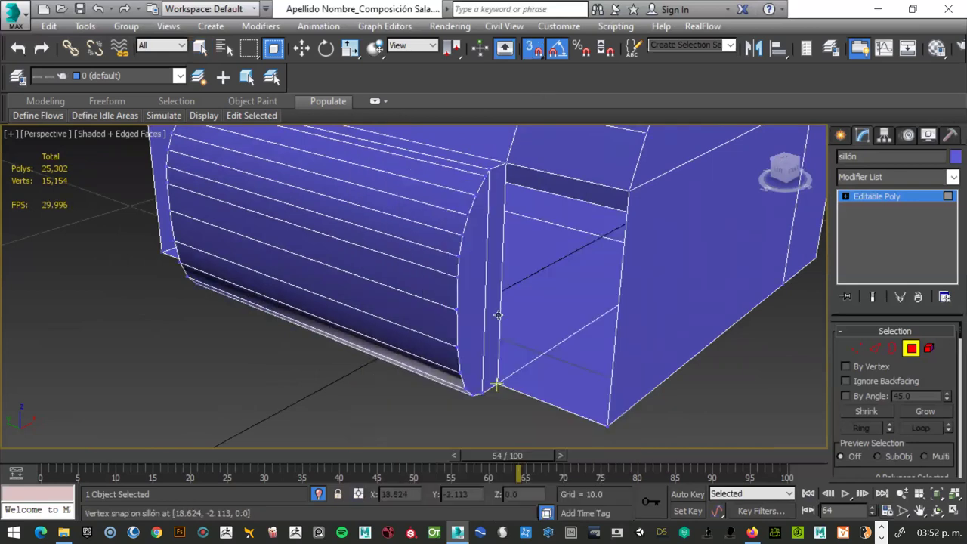
Step: Build a polygon from snapped vertices to close the first gap beside the front cushion
click(505, 171)
click(626, 193)
click(501, 387)
scroll(364, 426, down, 4)
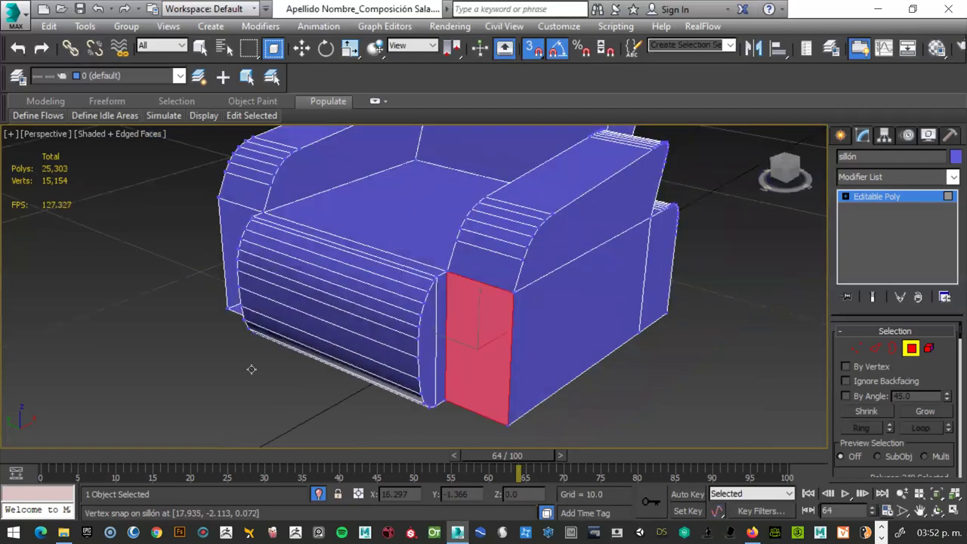
scroll(354, 363, up, 4)
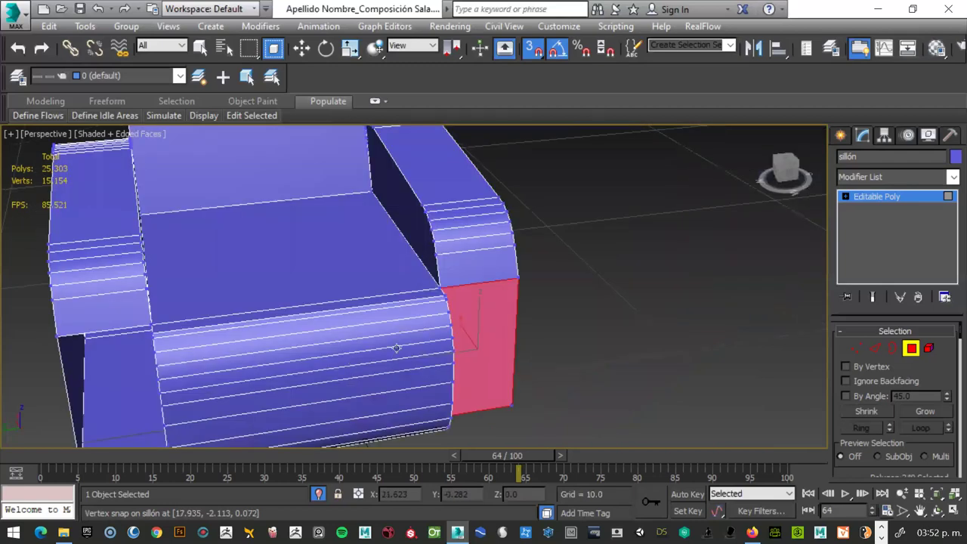
mouse_move(431, 375)
alt+middle_down()
mouse_move(441, 330)
mouse_move(496, 294)
mouse_move(527, 294)
mouse_move(514, 291)
alt+middle_up()
scroll(350, 229, up, 2)
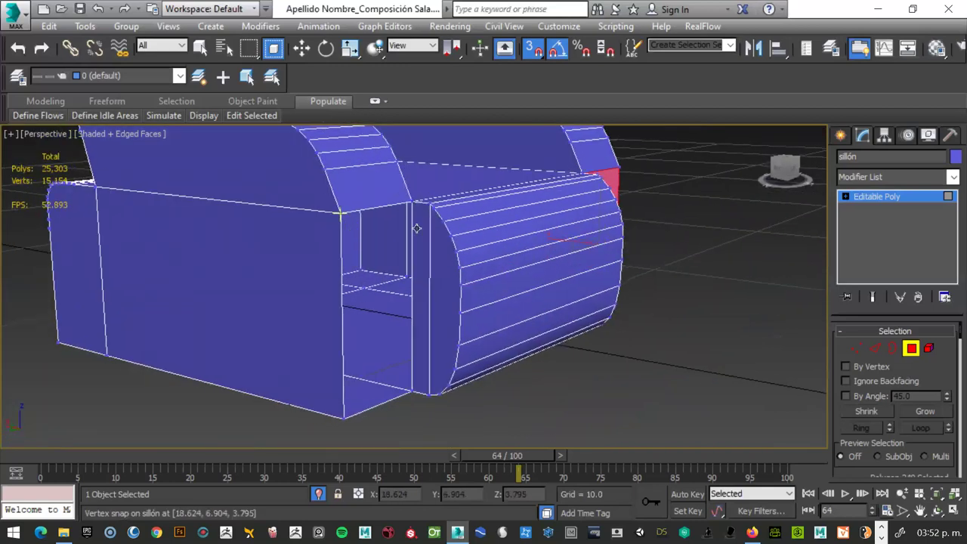
scroll(422, 246, up, 2)
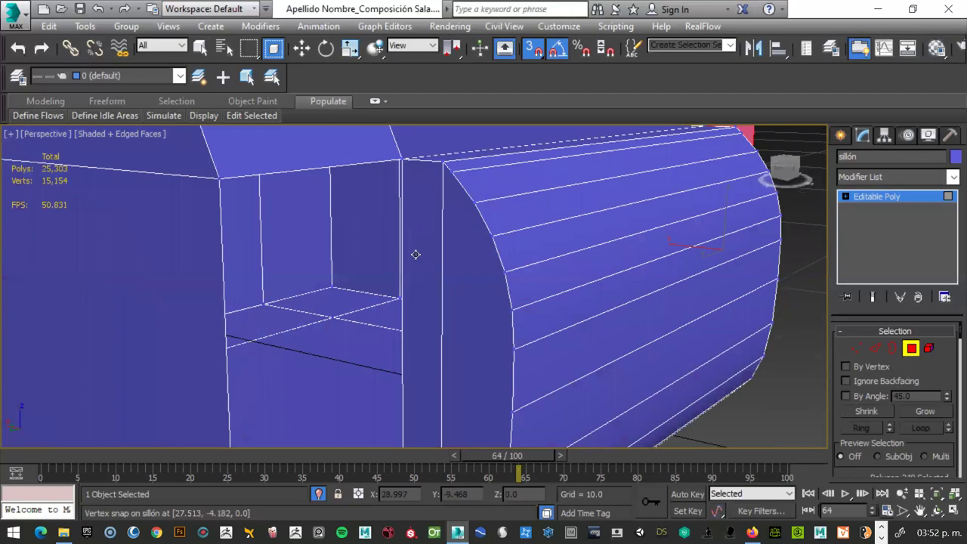
scroll(416, 255, down, 2)
scroll(415, 261, down, 2)
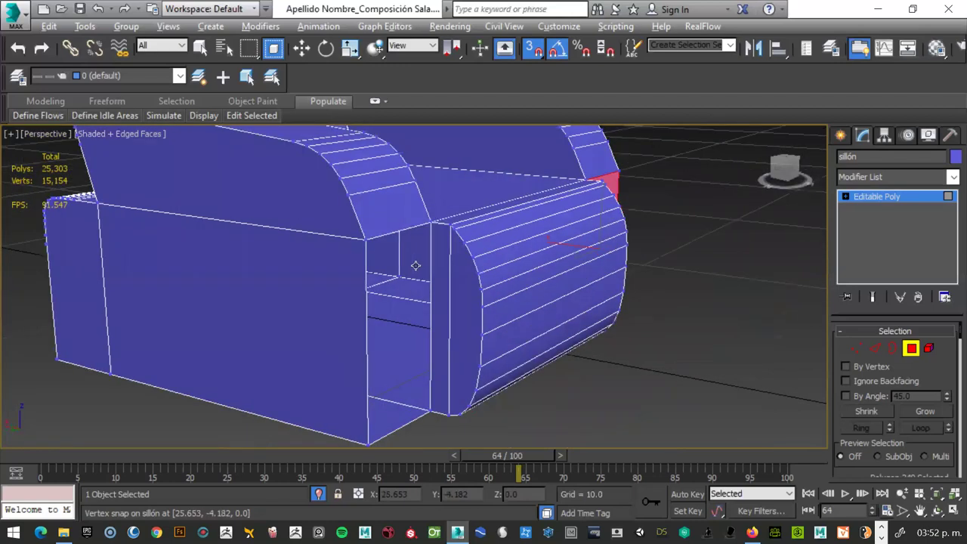
Step: Close the second front gap with a new four-corner polygon
alt+middle_drag(416, 265, 387, 326)
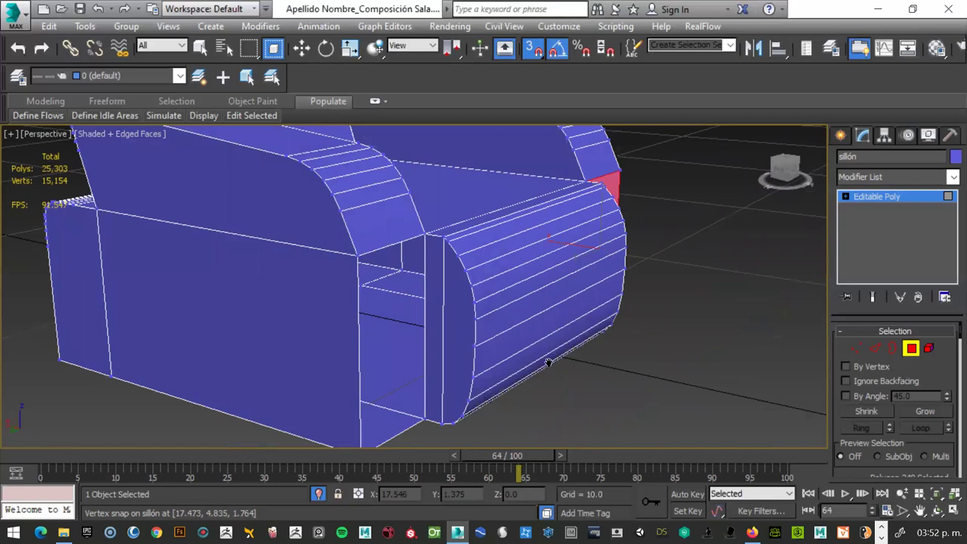
alt+middle_drag(362, 232, 360, 226)
click(425, 205)
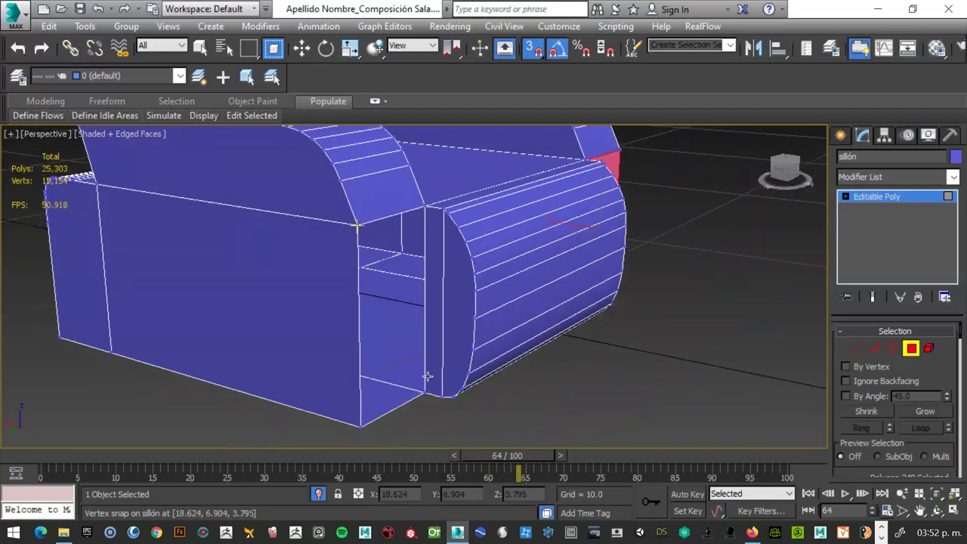
click(425, 392)
click(363, 426)
click(358, 225)
click(358, 228)
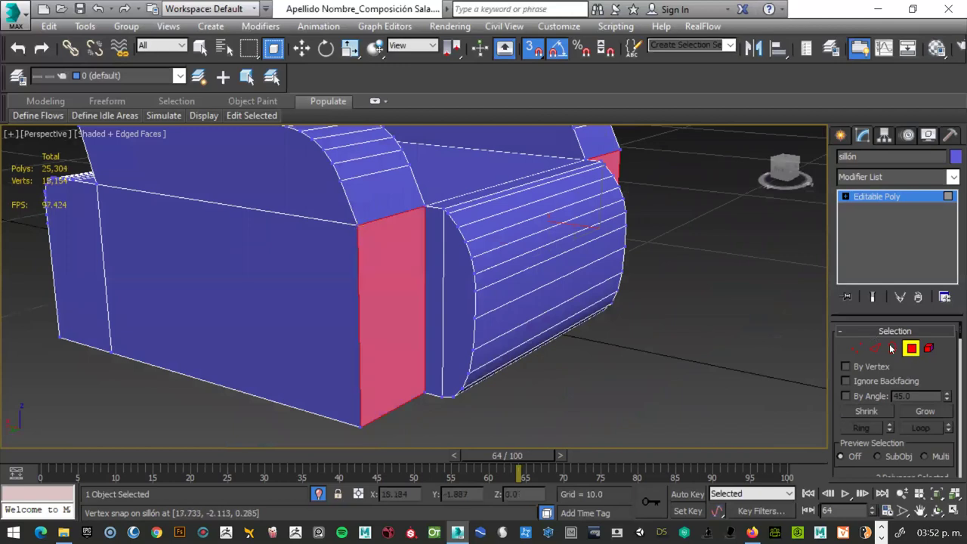
Step: Toggle polygon level off and back on, orbiting to face the armchair's front
key(4)
key(r)
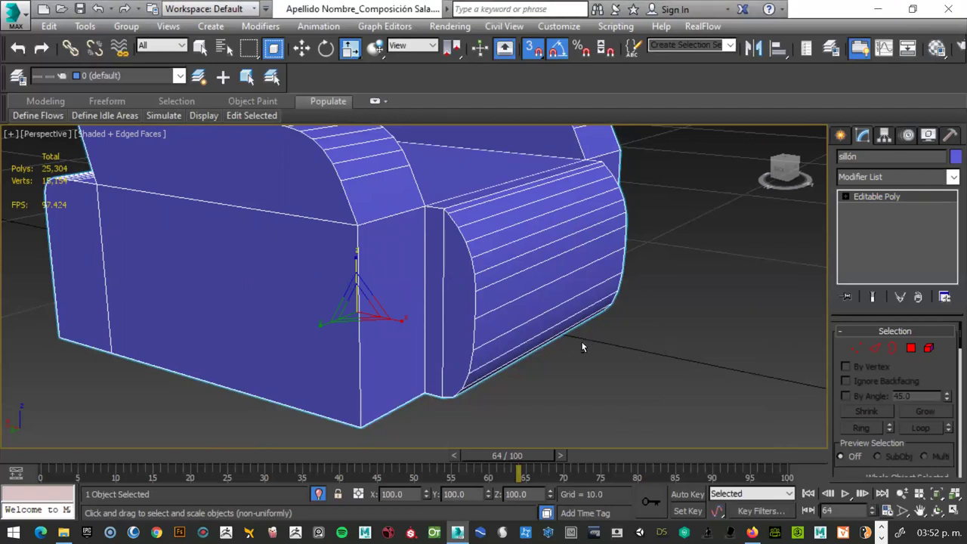
alt+middle_drag(581, 341, 577, 252)
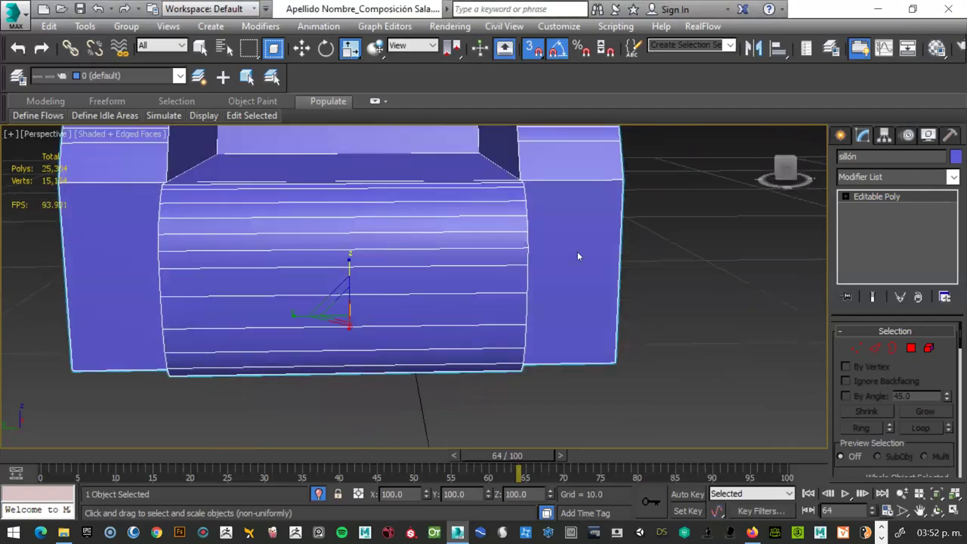
key(4)
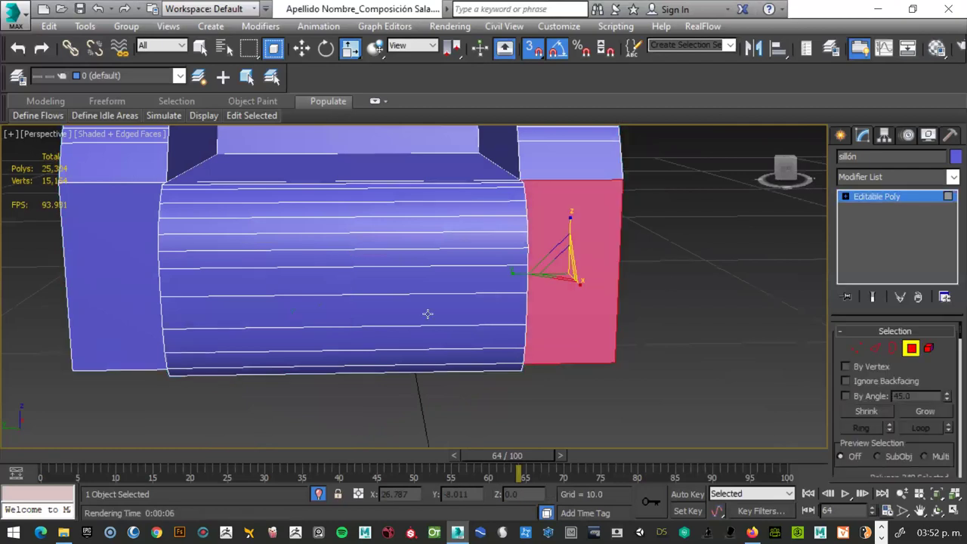
Step: Add the left armrest front face to the selection and undo a trial inset
click(125, 286)
right_click(121, 364)
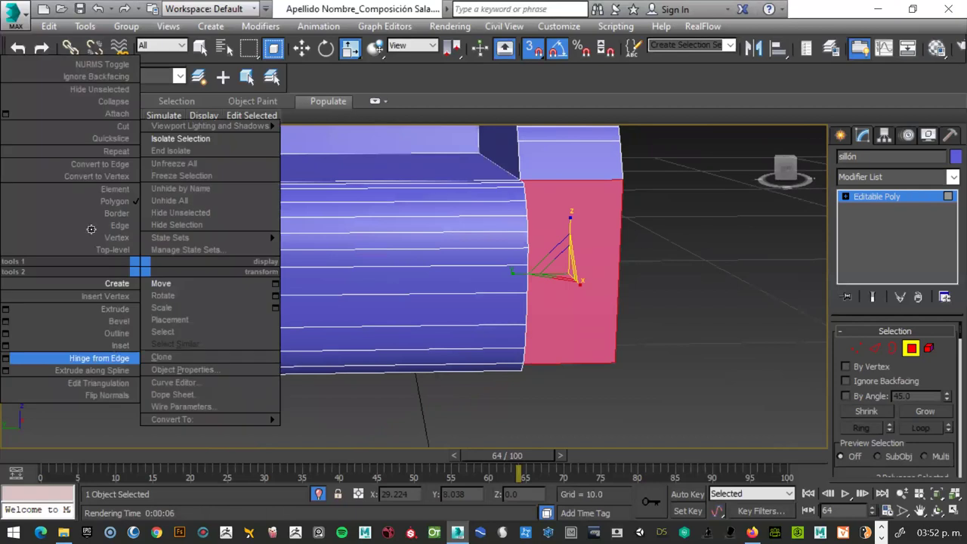
key(Escape)
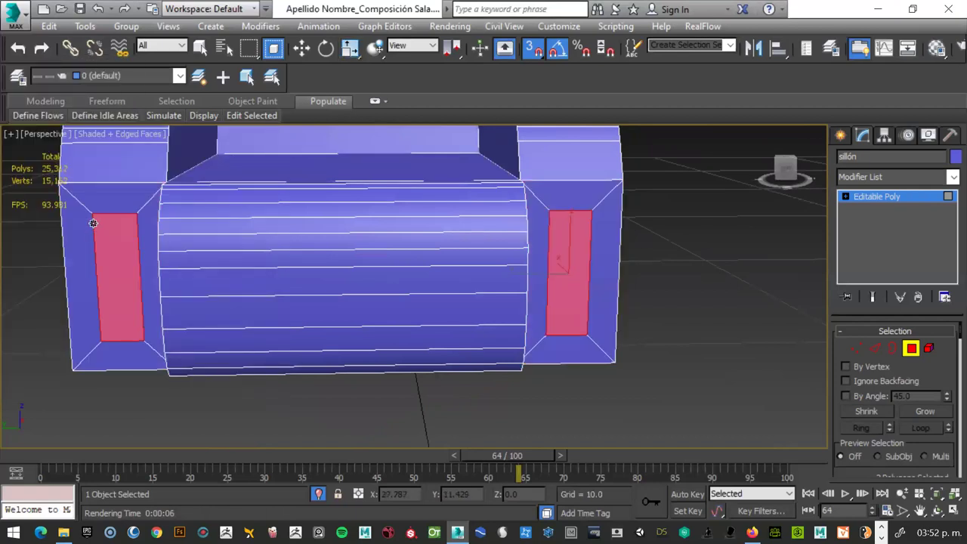
drag(93, 222, 85, 244)
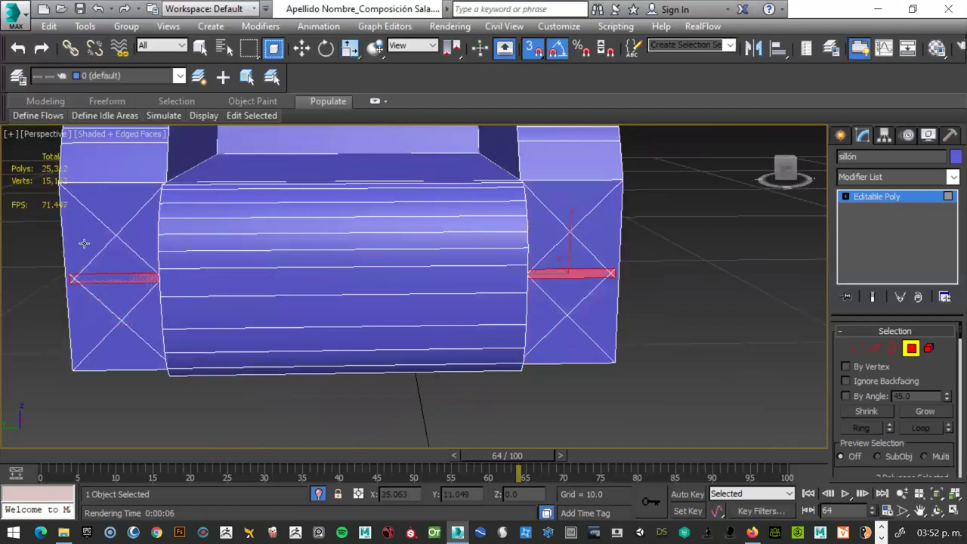
key(ctrl+z)
key(ctrl+z)
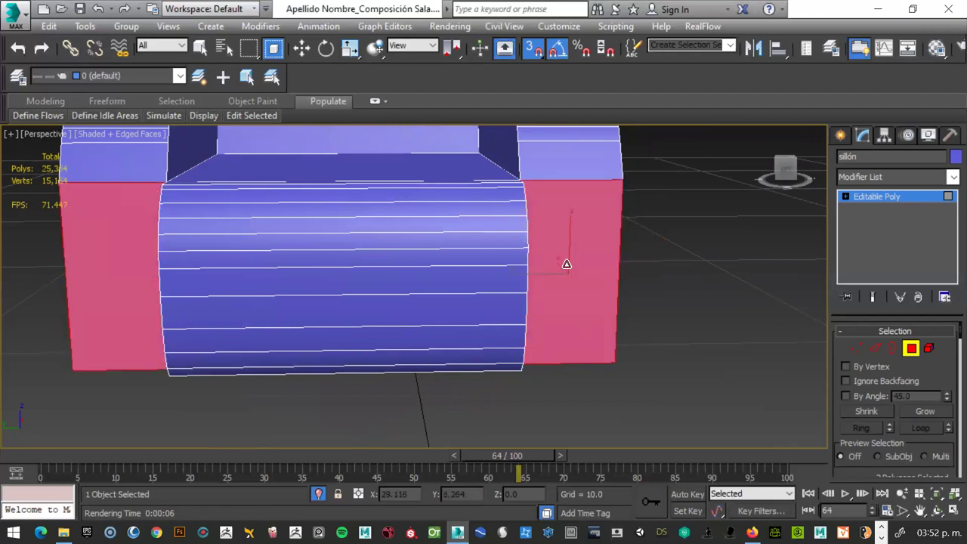
key(r)
Step: Inset both armrest front faces with a small inset amount
right_click(565, 255)
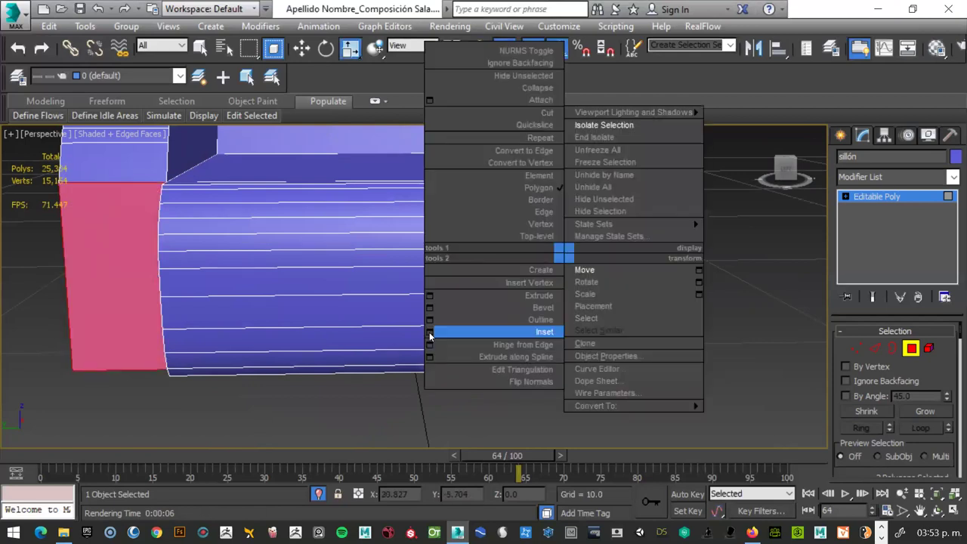
click(430, 336)
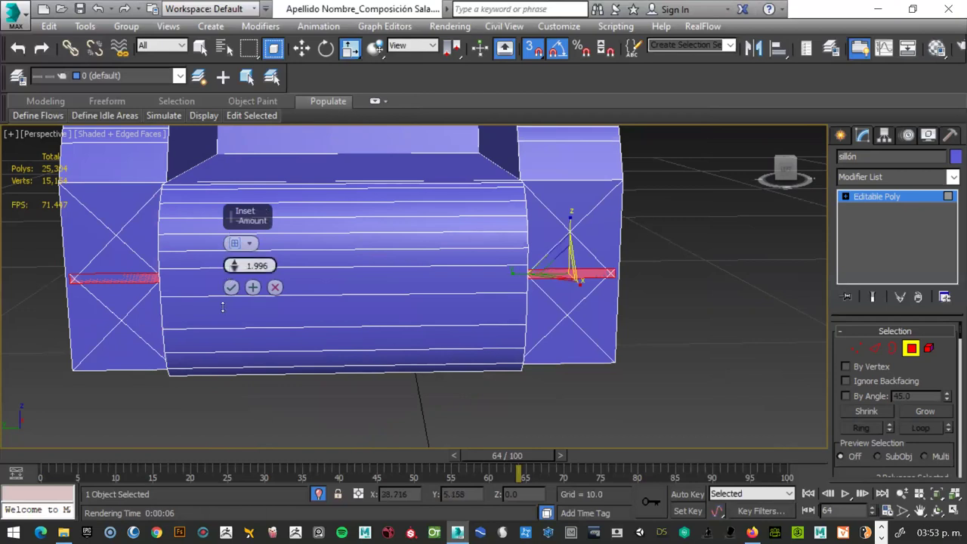
right_click(234, 268)
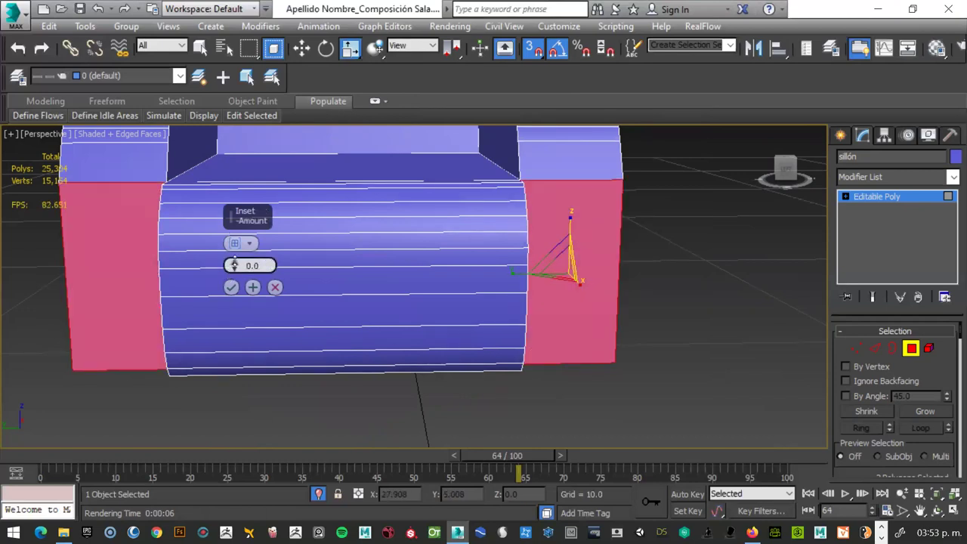
drag(234, 266, 235, 263)
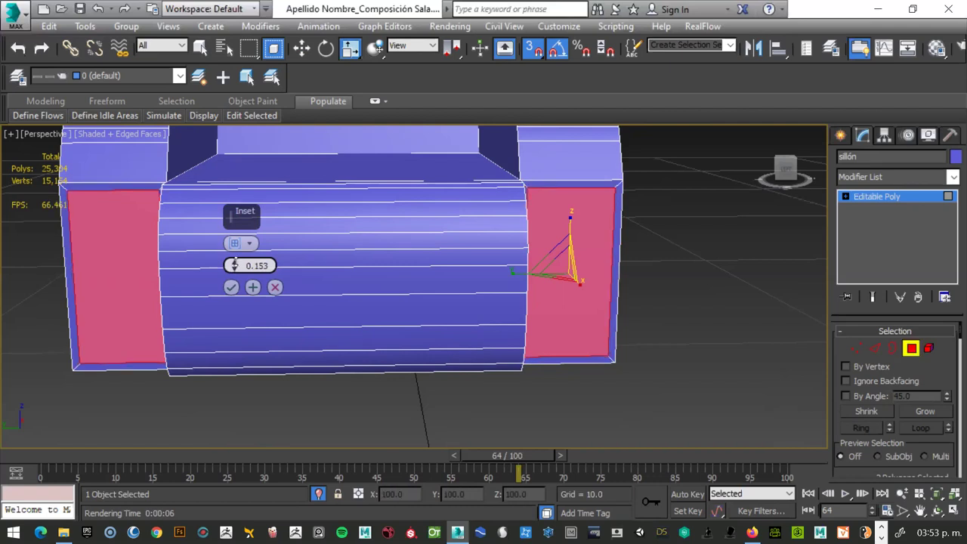
click(232, 287)
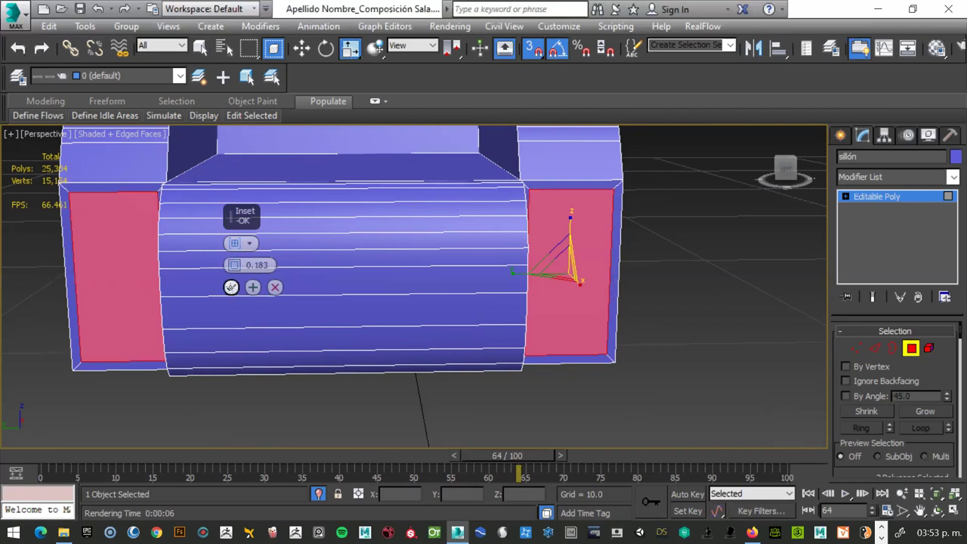
Step: Inset the faces again and push the inner panels back into the armrests
right_click(583, 253)
key(Escape)
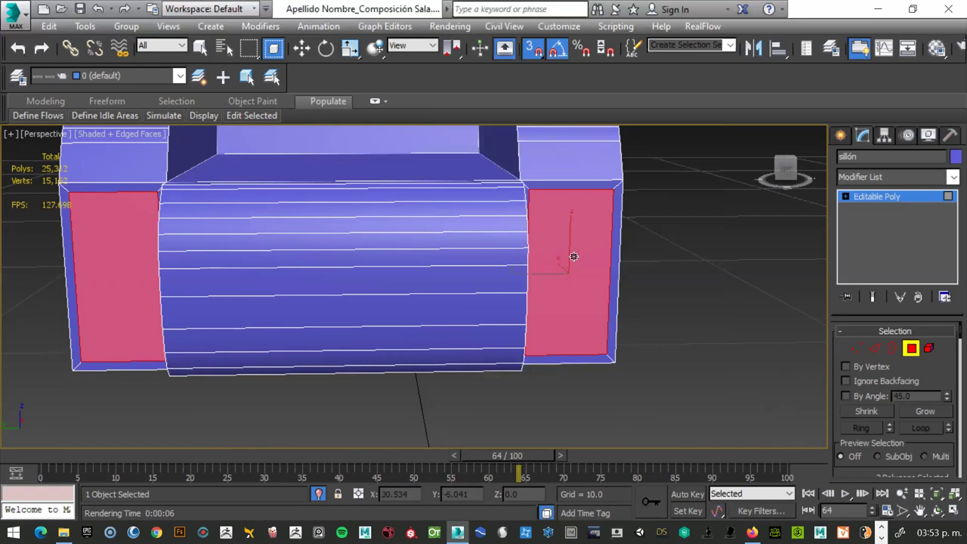
key(;)
key(;)
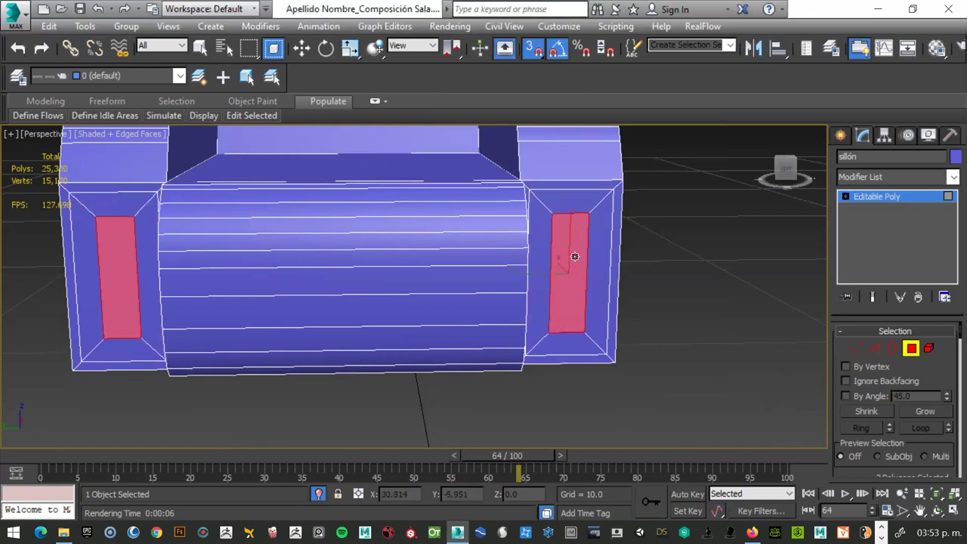
key(;)
key(ctrl+z)
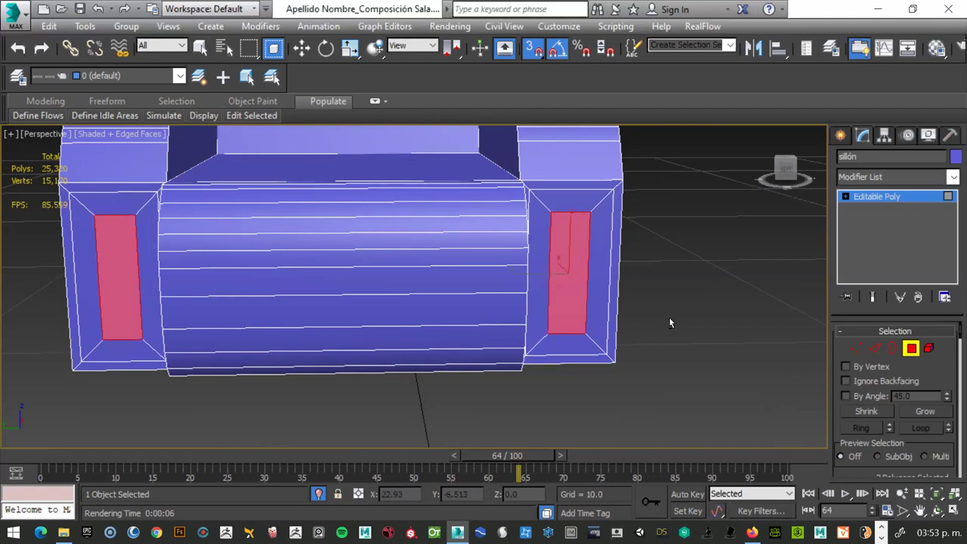
alt+middle_drag(669, 317, 579, 330)
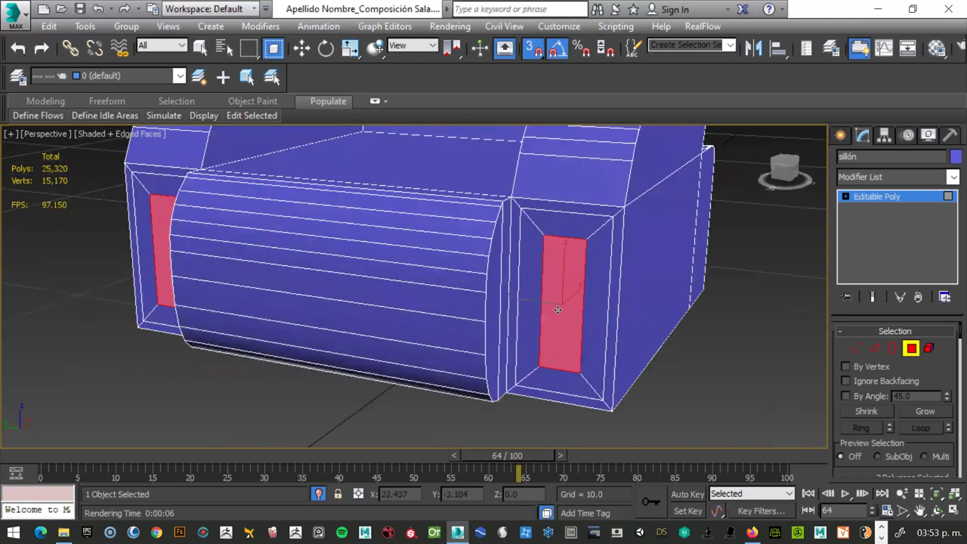
key(w)
mouse_move(576, 293)
mouse_down()
mouse_move(563, 281)
mouse_move(555, 302)
mouse_move(605, 298)
mouse_up()
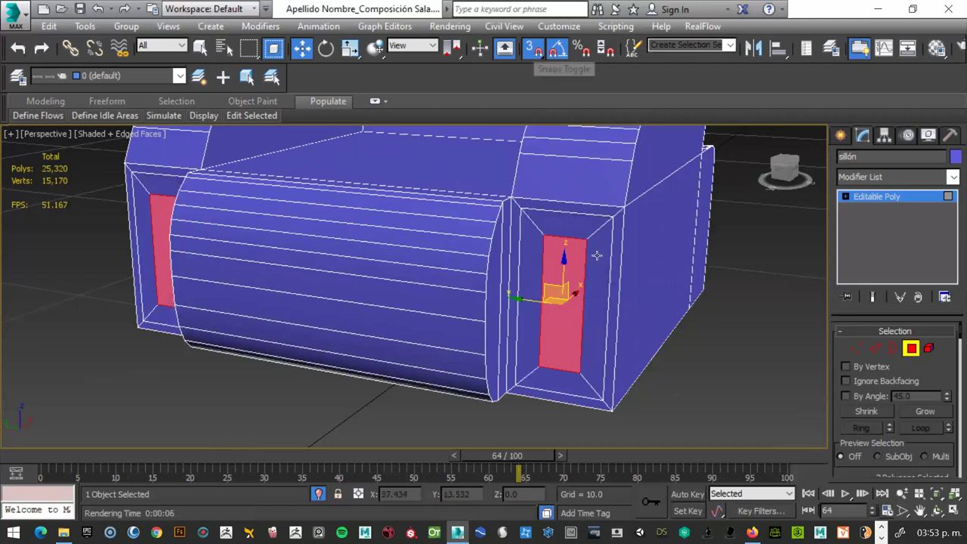
Step: With snaps off, set the armrest front faces to a slight recess inside the armrests
key(s)
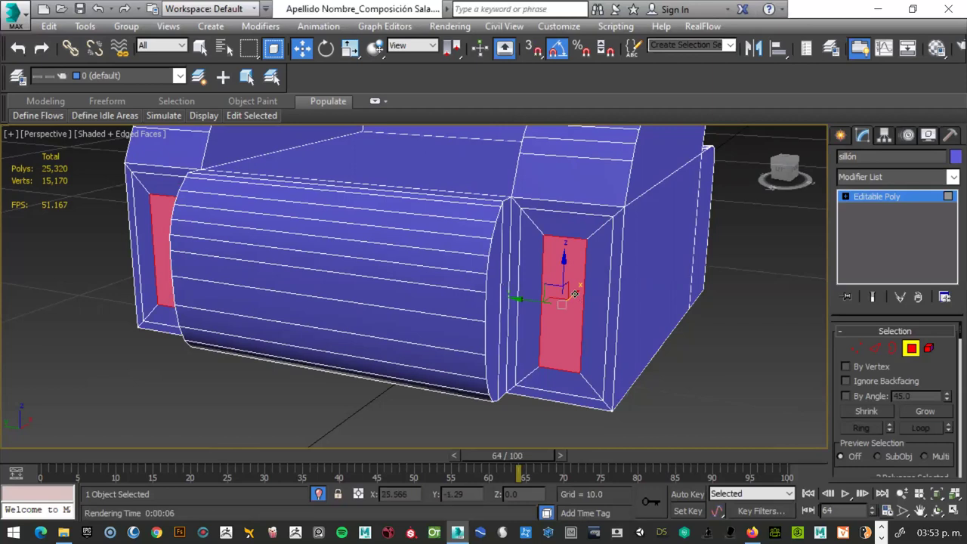
mouse_move(561, 302)
mouse_down()
mouse_move(434, 341)
mouse_move(444, 362)
mouse_move(410, 272)
mouse_up()
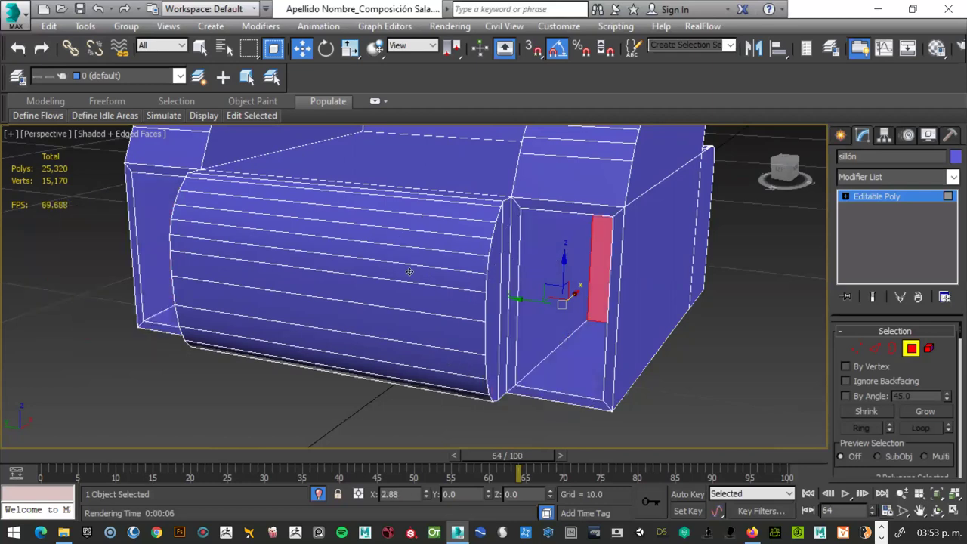
key(ctrl+z)
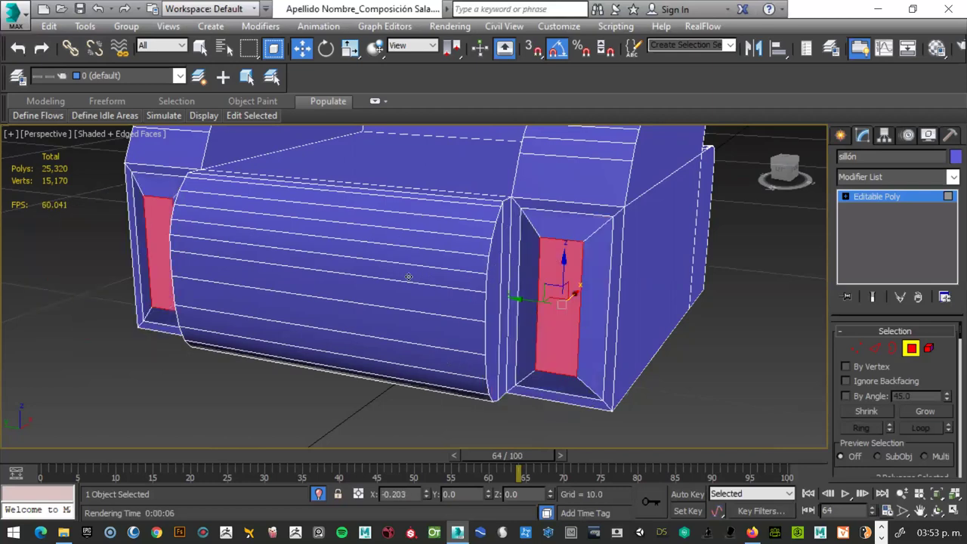
key(ctrl+z)
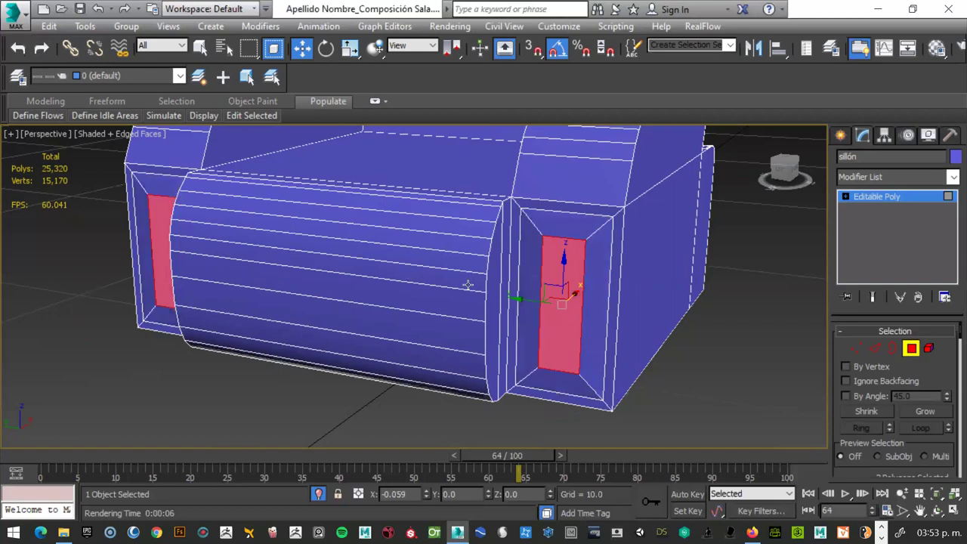
key(ctrl+z)
Step: Exit Polygon sub-object mode so the whole sillón is selected as one object
scroll(706, 354, down, 3)
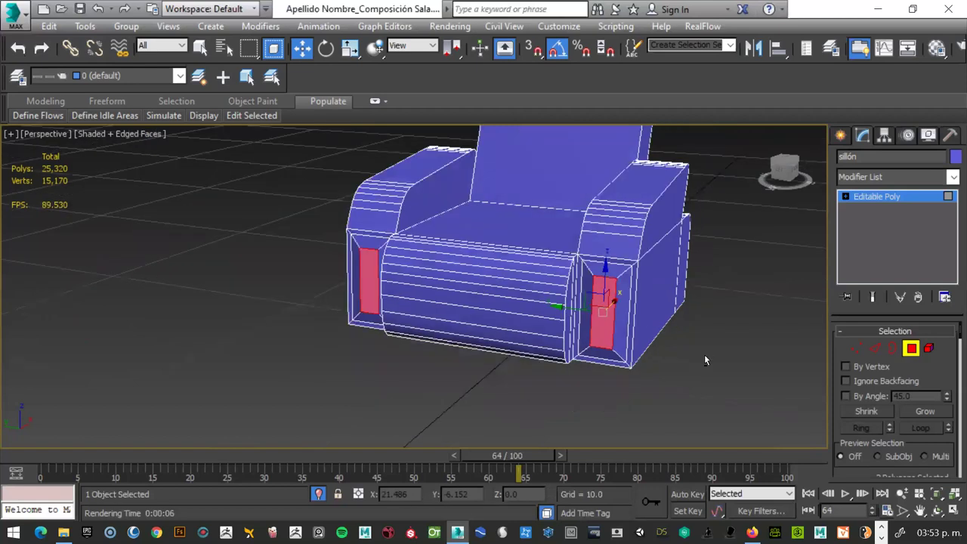
mouse_move(704, 355)
alt+middle_down()
mouse_move(674, 354)
mouse_move(912, 354)
alt+middle_up()
scroll(673, 357, up, 2)
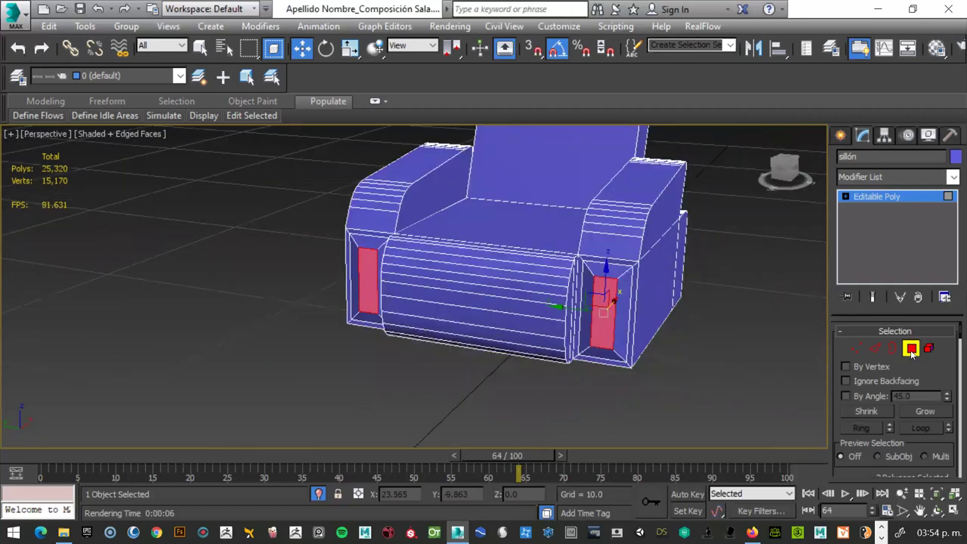
click(912, 349)
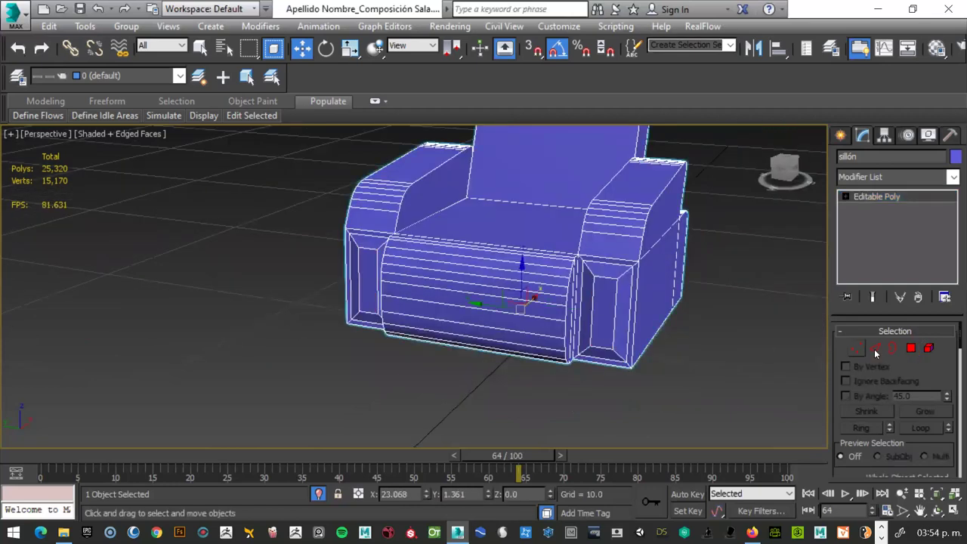
click(894, 349)
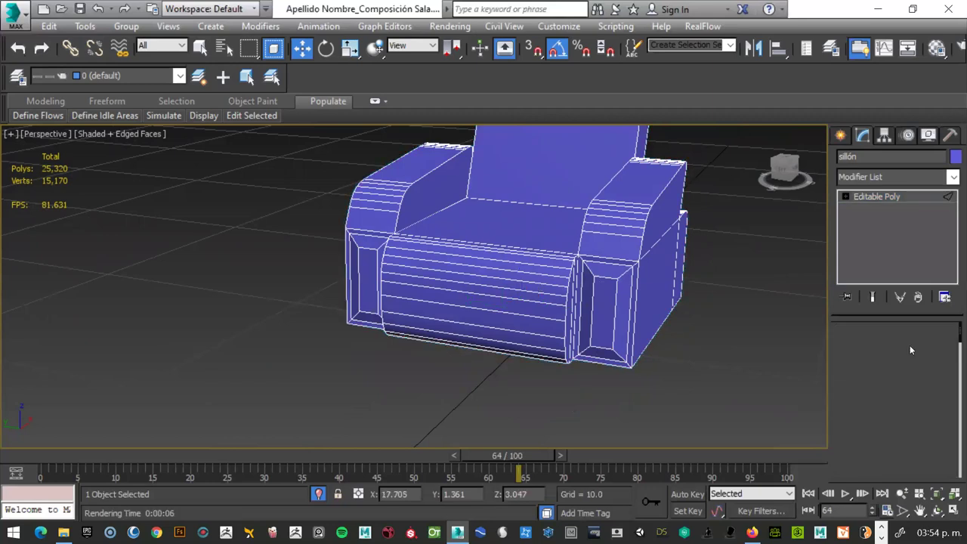
click(907, 198)
scroll(720, 326, down, 3)
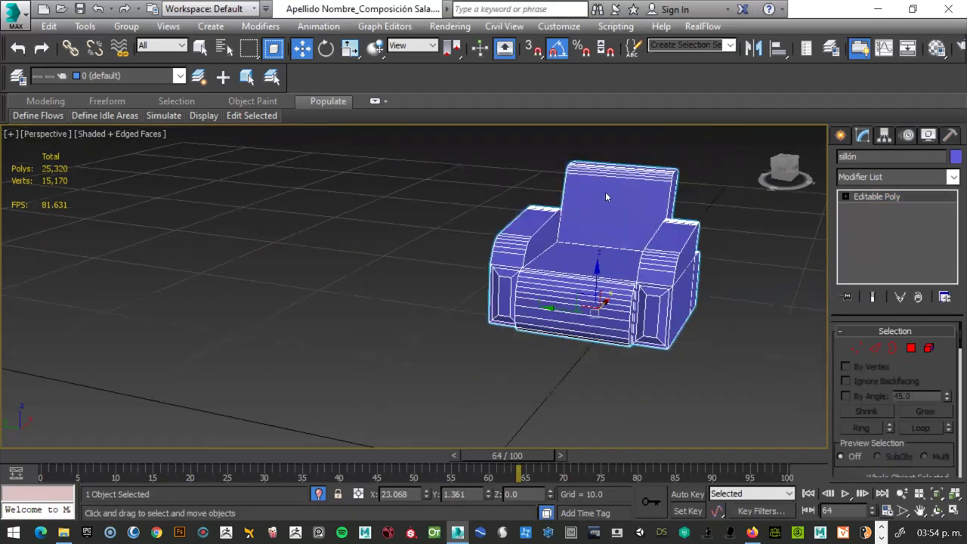
Step: End Isolate so the whole room is visible again
right_click(622, 121)
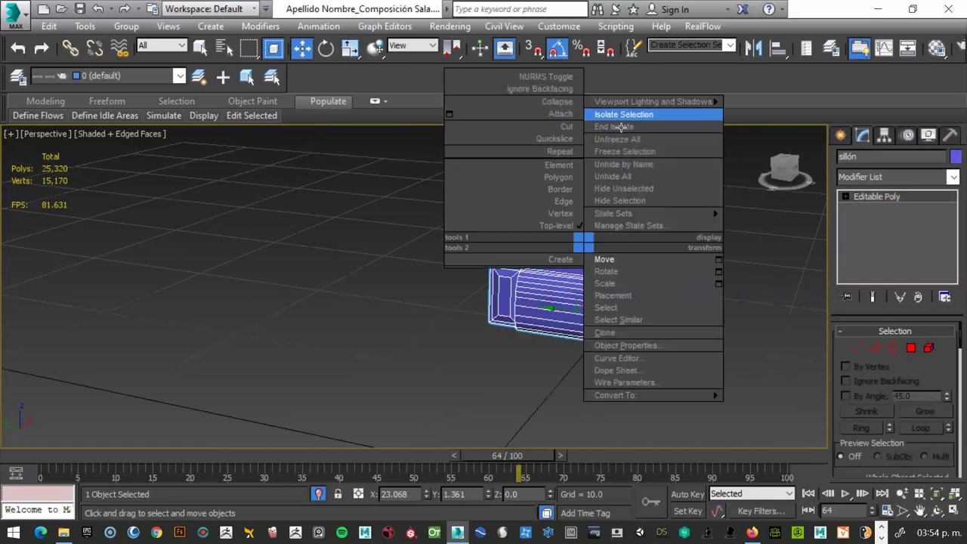
click(591, 326)
scroll(628, 300, down, 3)
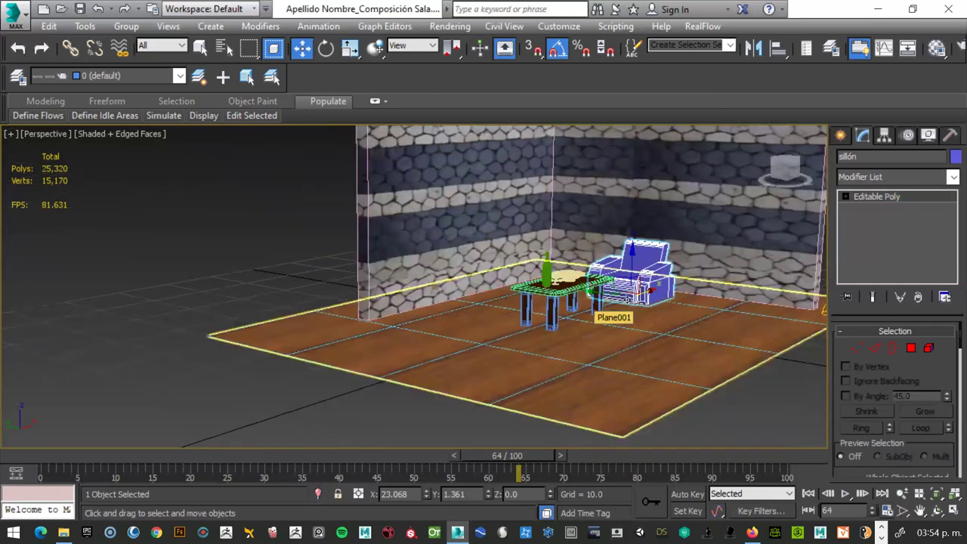
scroll(628, 300, up, 2)
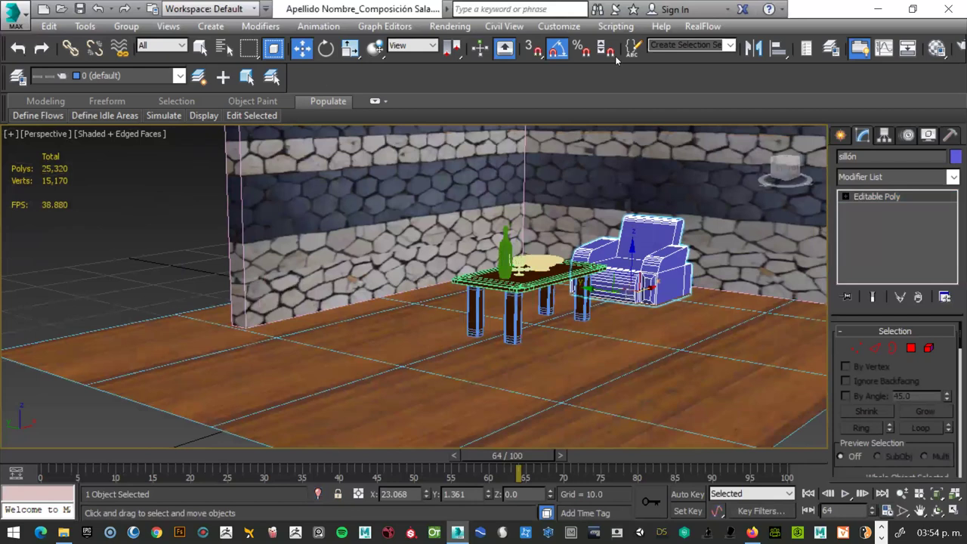
Step: Mirror the armchair on the X axis as a copy, offset across the table
click(754, 50)
click(754, 50)
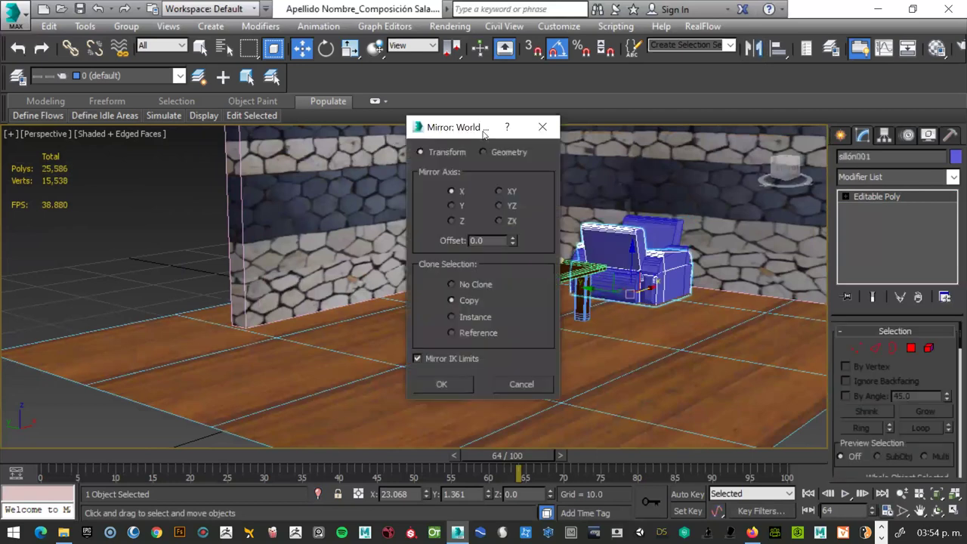
drag(484, 134, 460, 134)
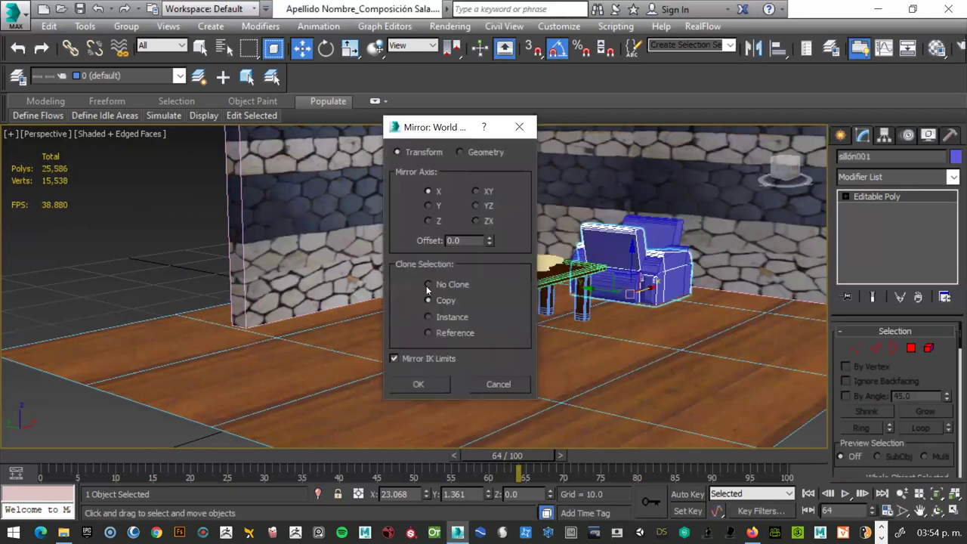
click(428, 285)
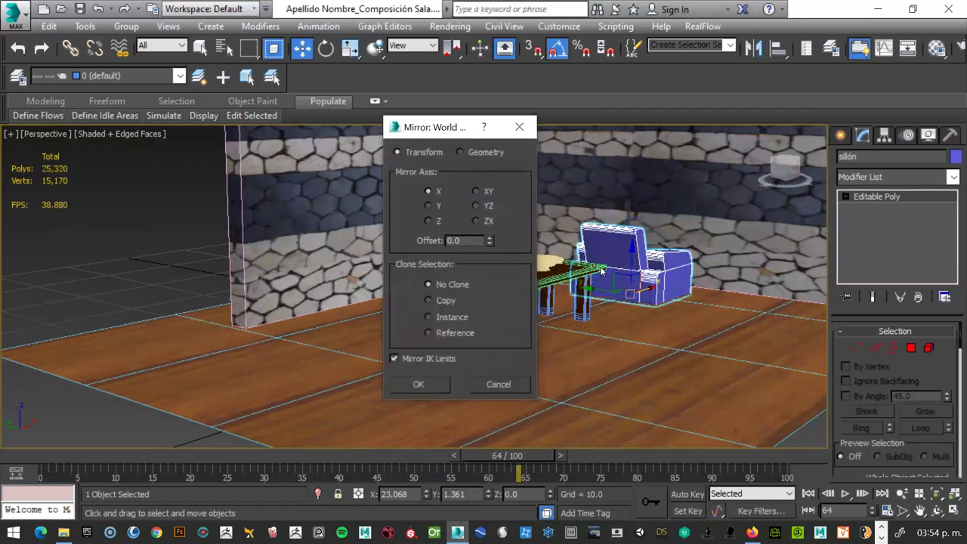
click(428, 300)
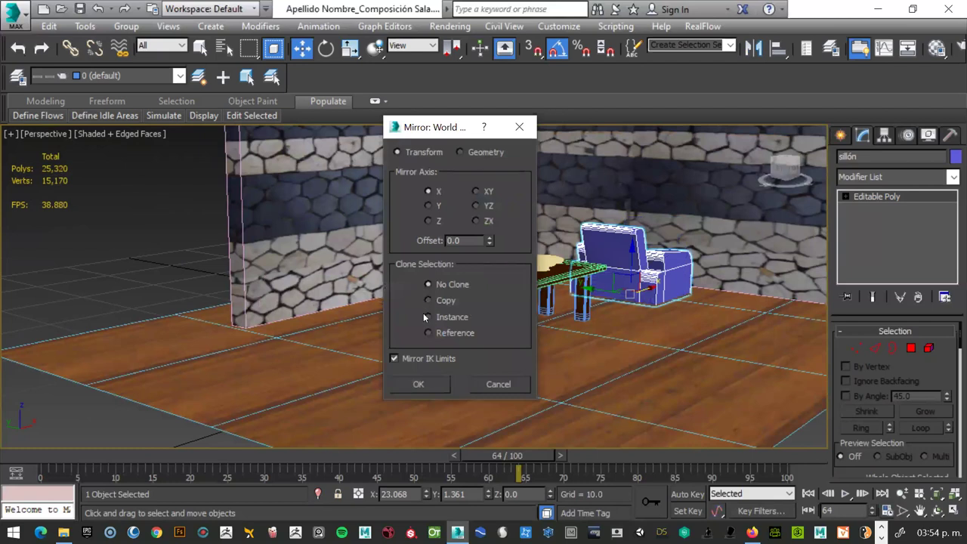
click(488, 244)
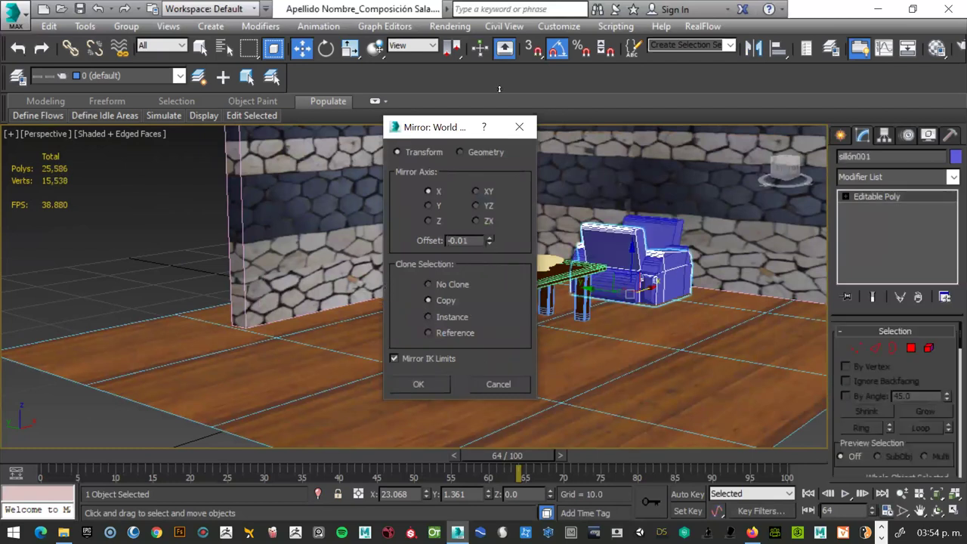
mouse_move(555, 203)
mouse_down()
mouse_move(501, 326)
mouse_move(506, 283)
mouse_move(418, 399)
mouse_up()
click(418, 384)
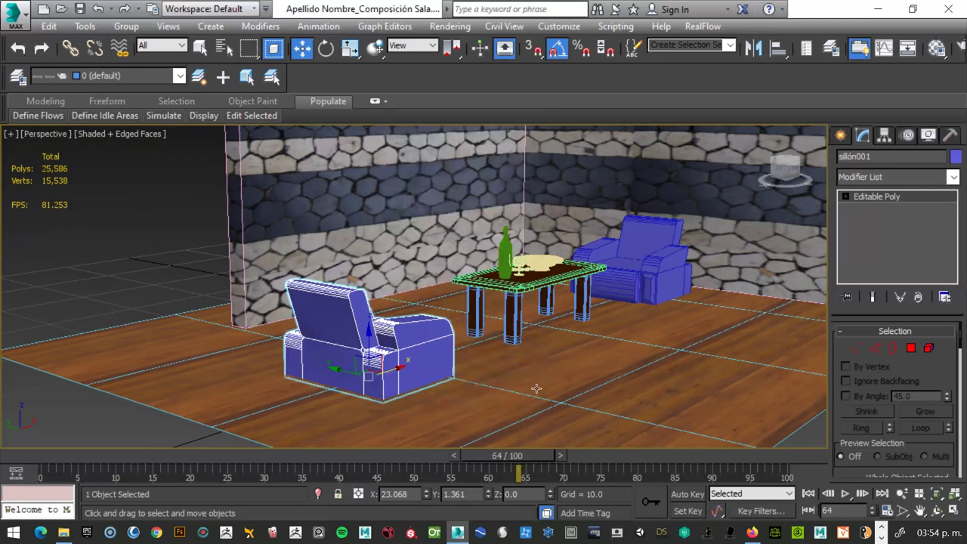
Step: Orbit the room view and turn on the safe-frame border
scroll(435, 313, down, 3)
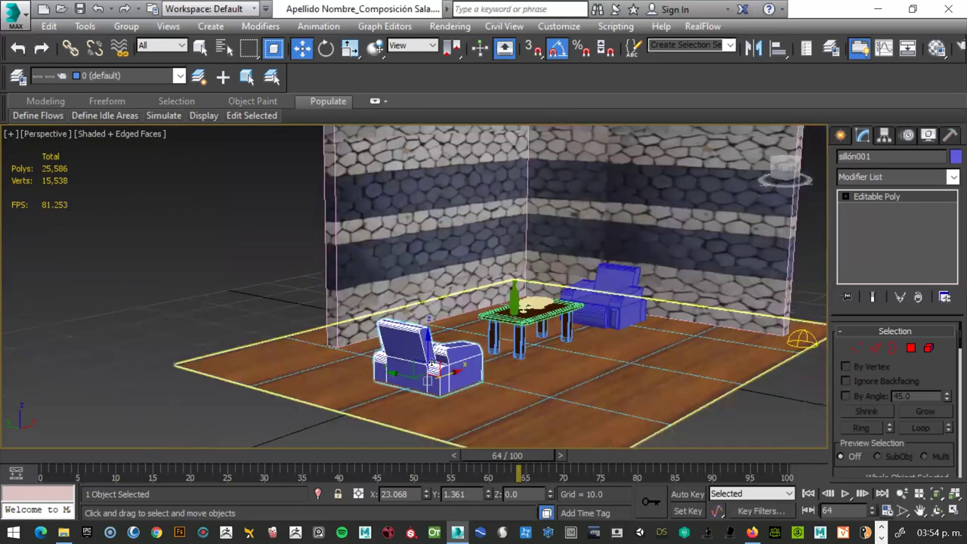
scroll(501, 352, up, 2)
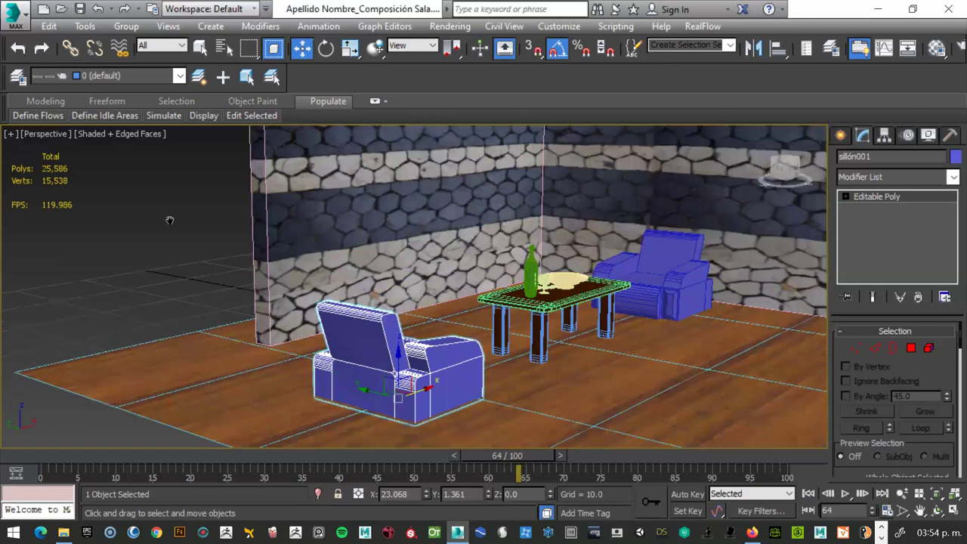
alt+middle_drag(51, 229, 434, 386)
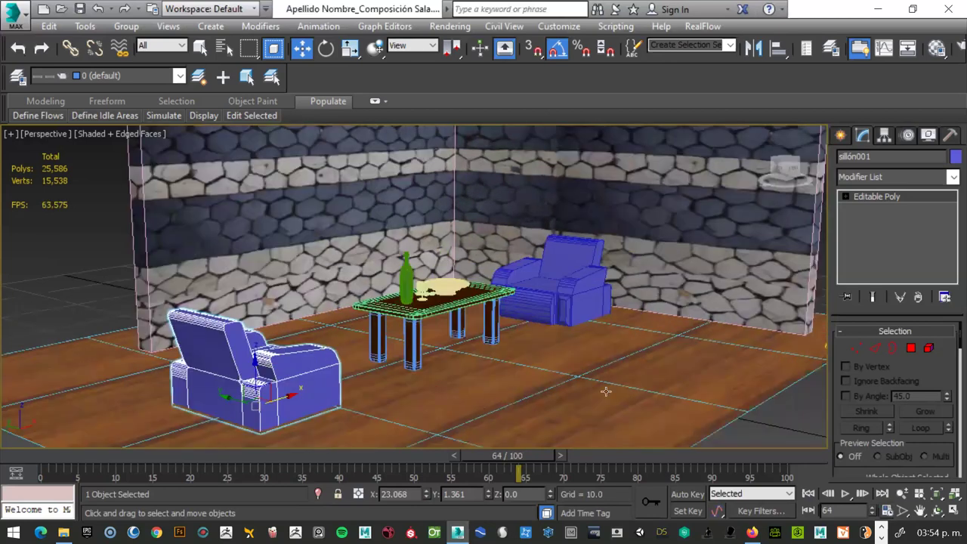
alt+middle_drag(606, 392, 590, 386)
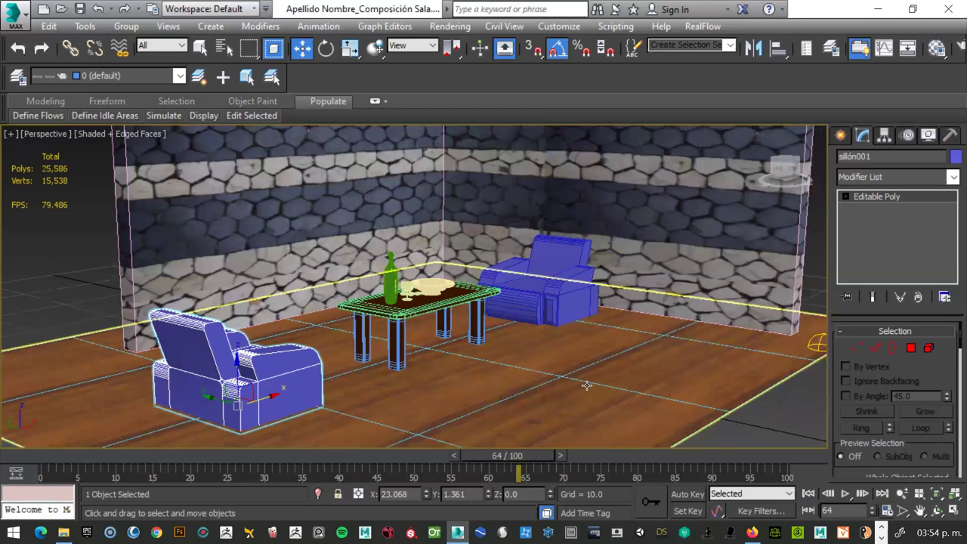
key(shift+f)
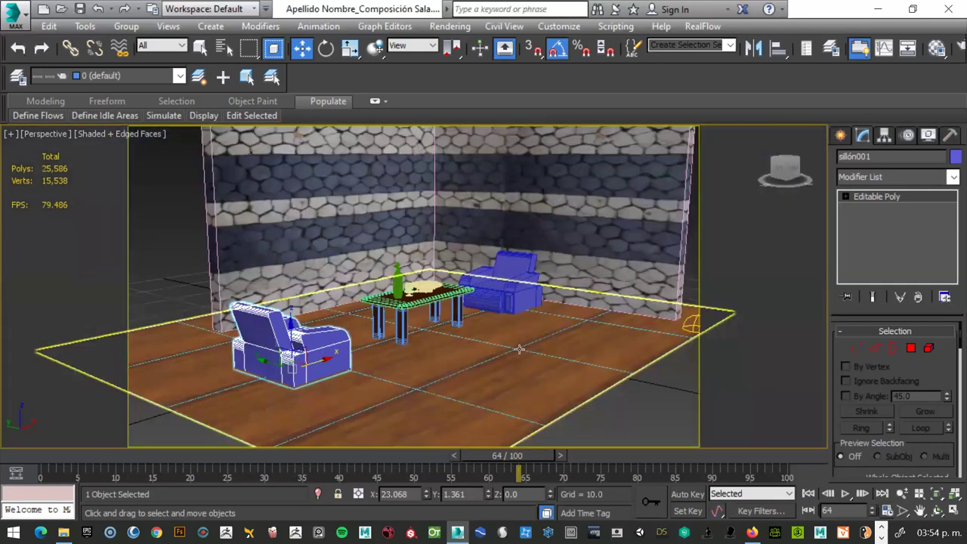
Step: Zoom and pan to centre the table and armchairs, then render with Shift+Q
scroll(519, 349, up, 3)
key(alt+z)
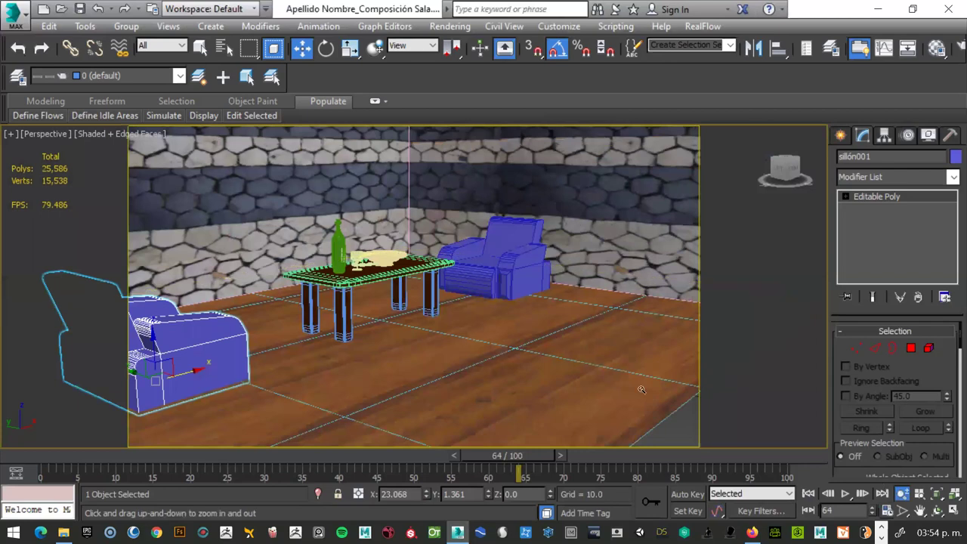
key(ctrl+p)
drag(579, 355, 575, 353)
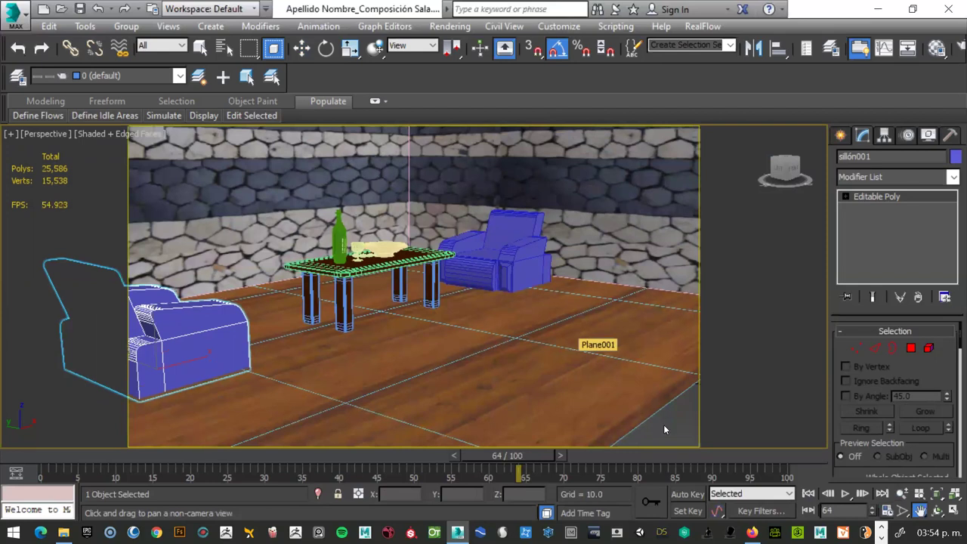
key(shift+q)
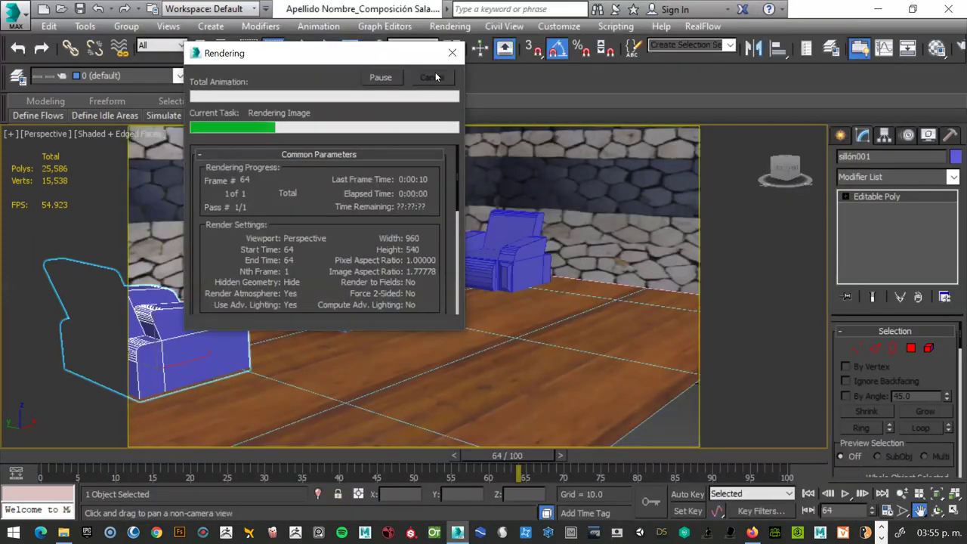
Step: Cancel the render in progress
click(439, 77)
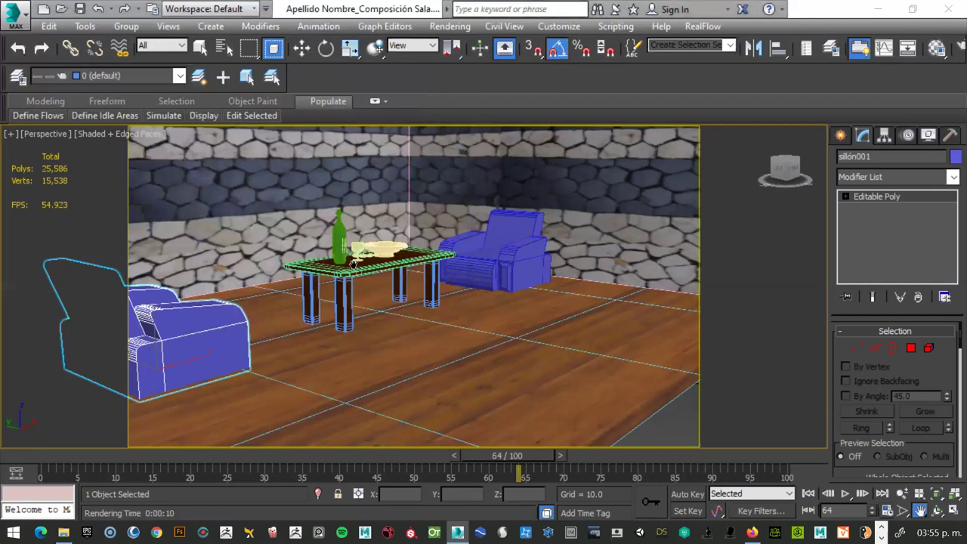
Step: Zoom and pan the Perspective view across the room
scroll(354, 264, up, 5)
scroll(419, 188, up, 5)
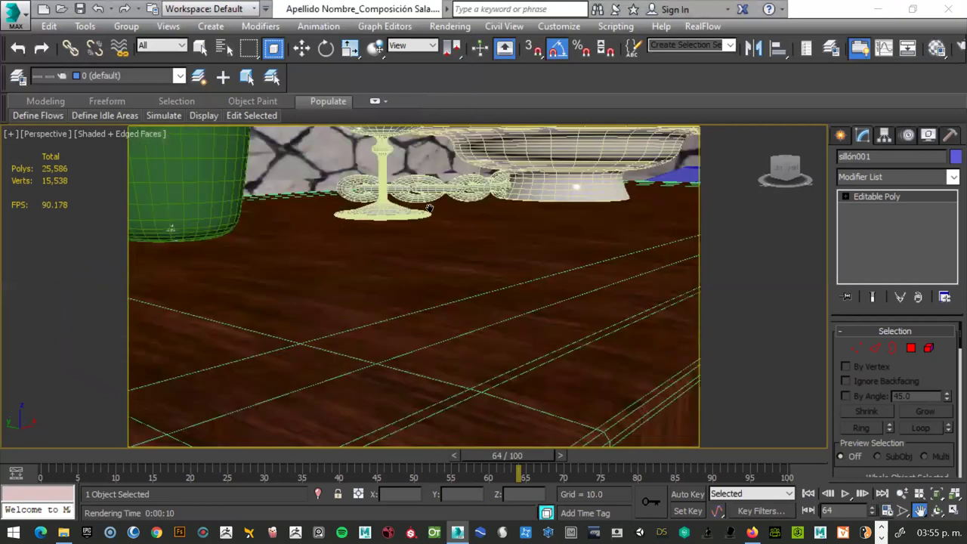
scroll(427, 212, down, 1)
scroll(425, 217, down, 3)
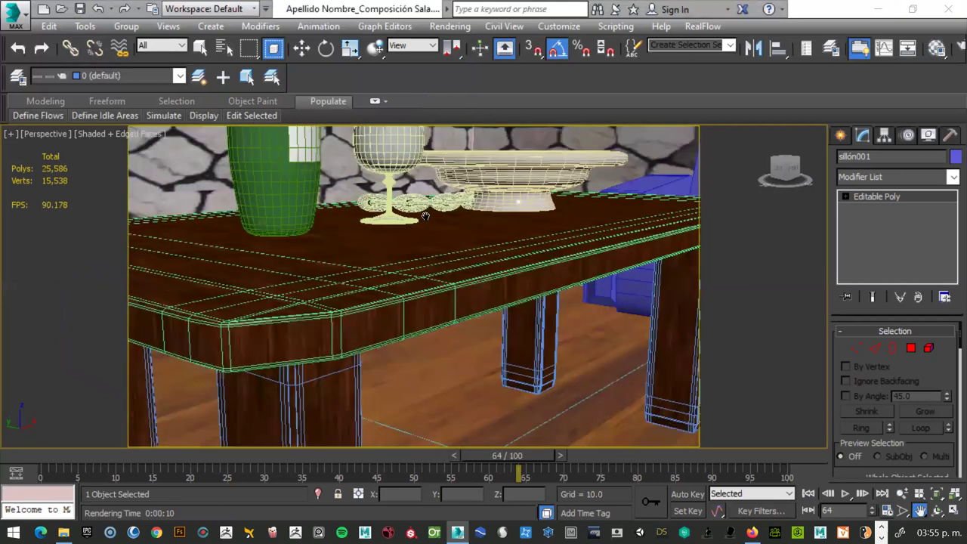
scroll(432, 181, down, 1)
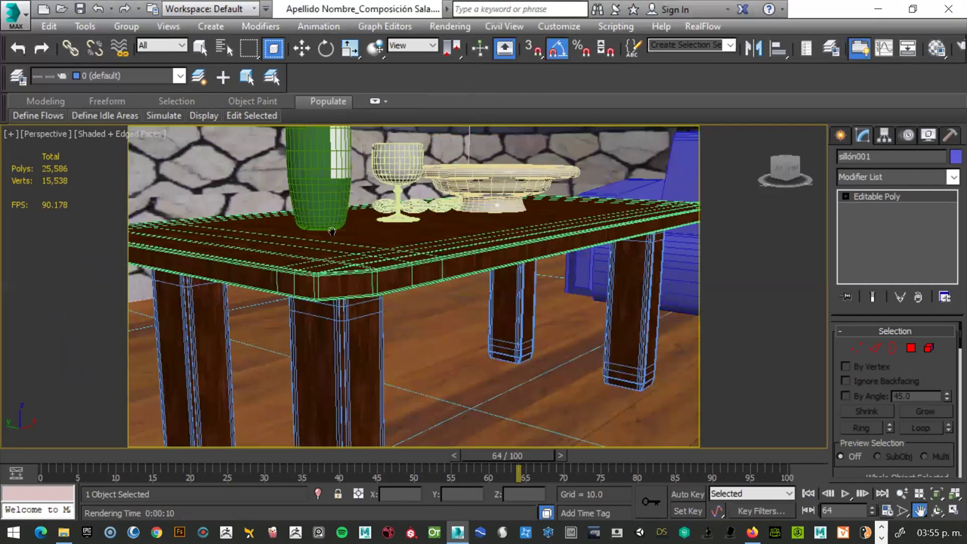
scroll(333, 232, down, 4)
scroll(349, 246, up, 1)
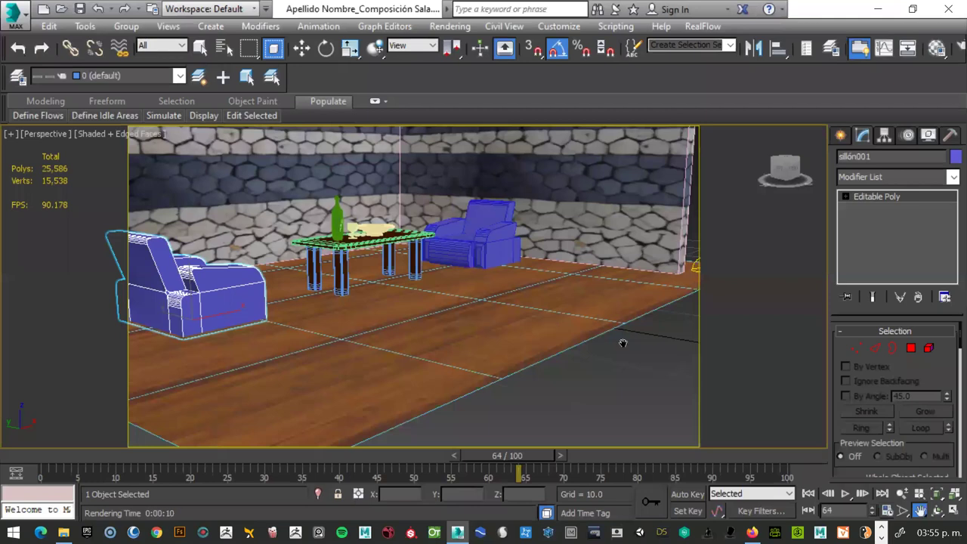
drag(556, 328, 613, 337)
scroll(613, 338, up, 3)
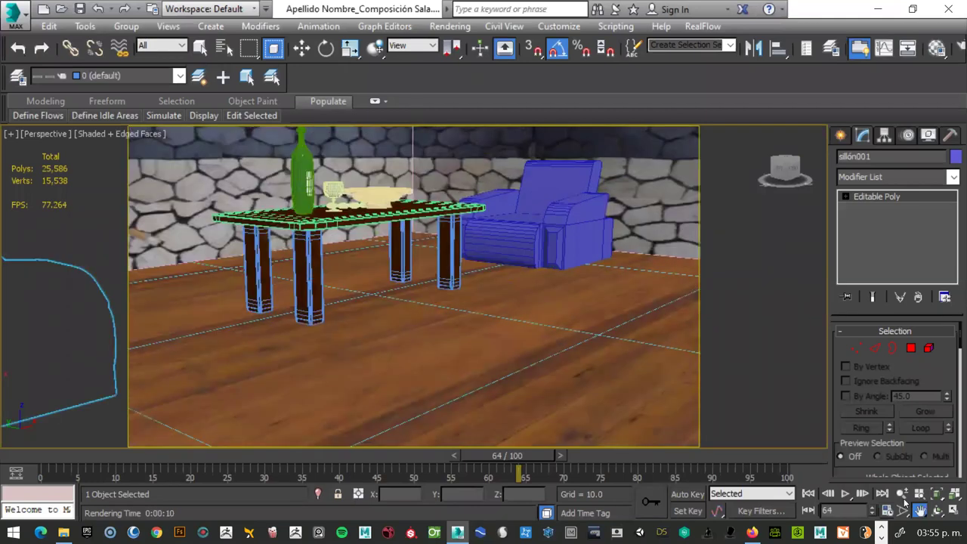
scroll(622, 336, up, 1)
Step: Zoom in to frame both armchairs and the table, then render the view
click(906, 494)
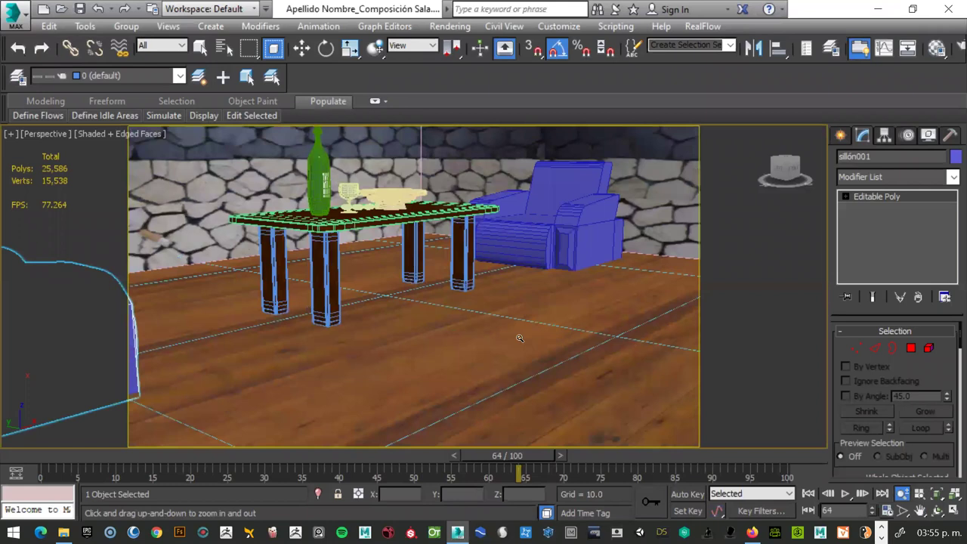
drag(462, 332, 521, 324)
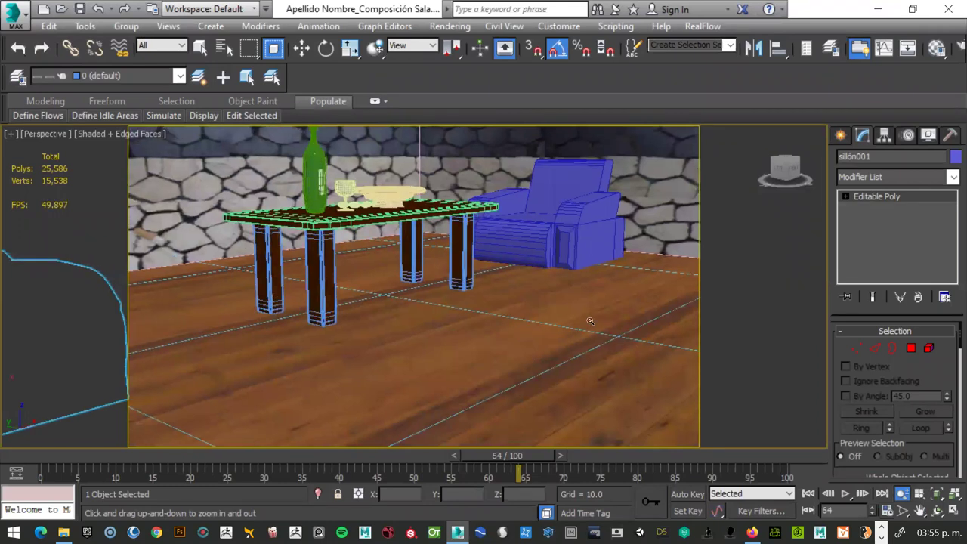
mouse_move(591, 322)
mouse_down()
mouse_move(580, 321)
mouse_move(546, 359)
mouse_up()
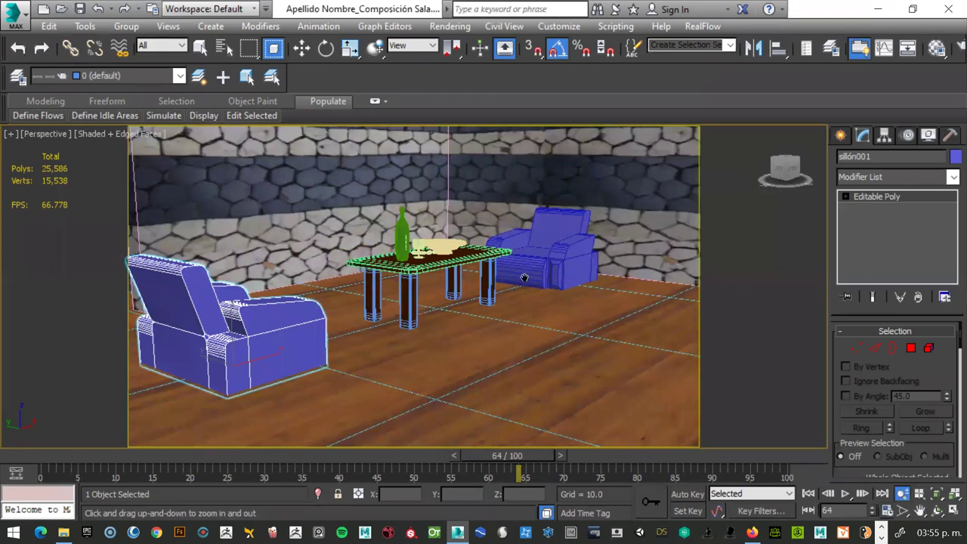
drag(522, 279, 520, 291)
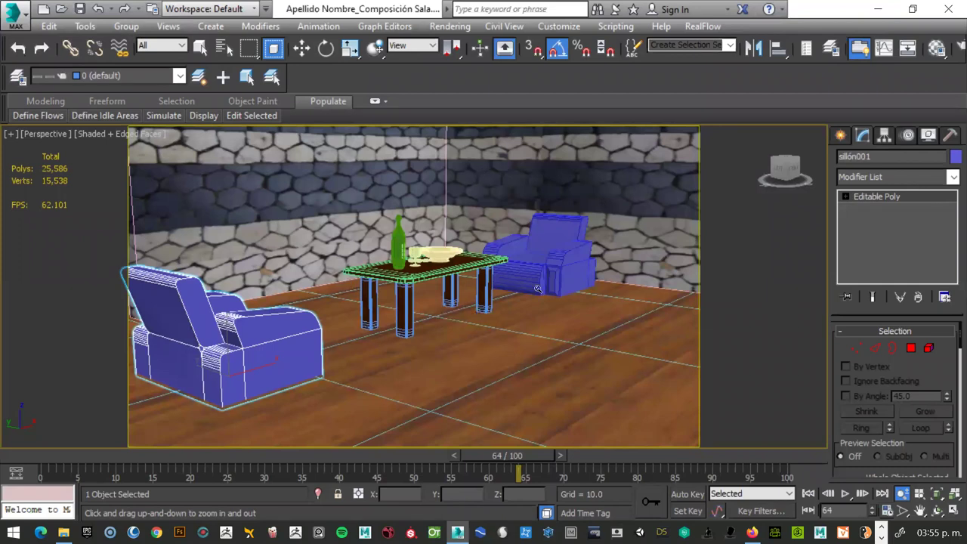
key(shift+q)
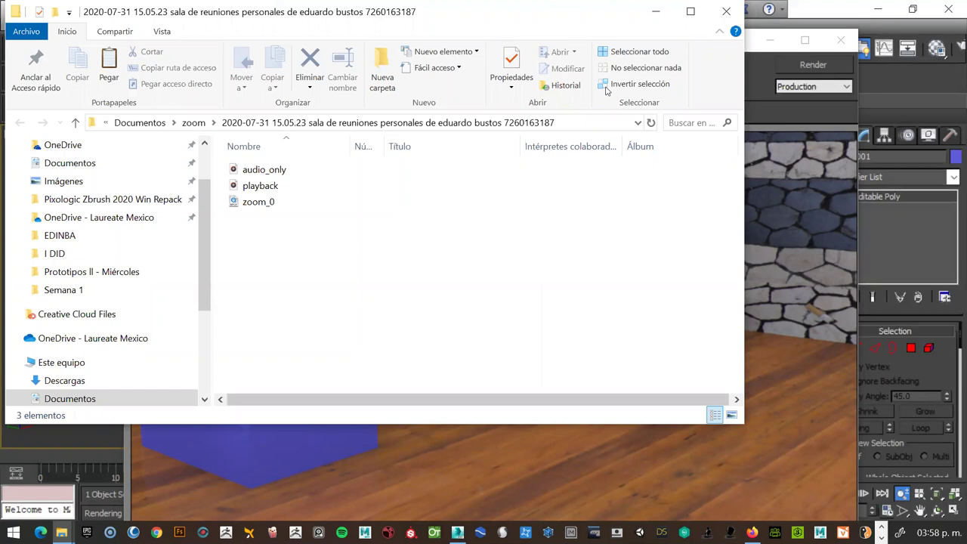
Step: Close File Explorer and open the Save Image dialog for the render
click(727, 13)
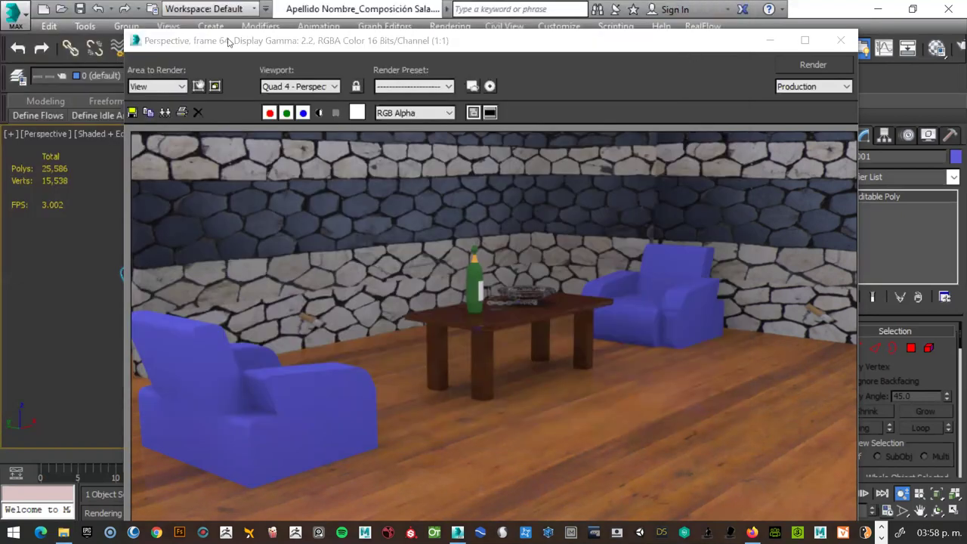
click(131, 113)
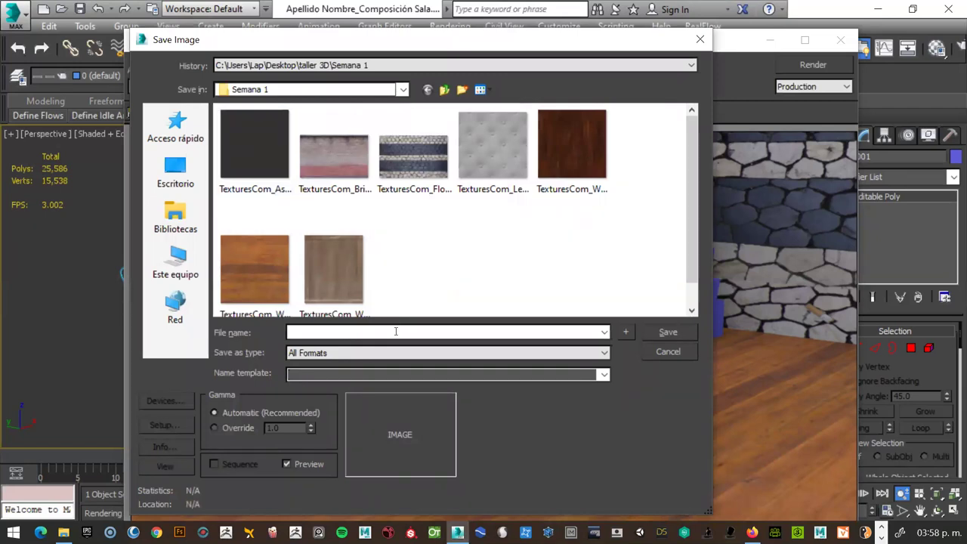
Step: Name the image 'Apellido Nombre_Composición Sala', removing the invalid .max extension
text(Apellido Nombre_)
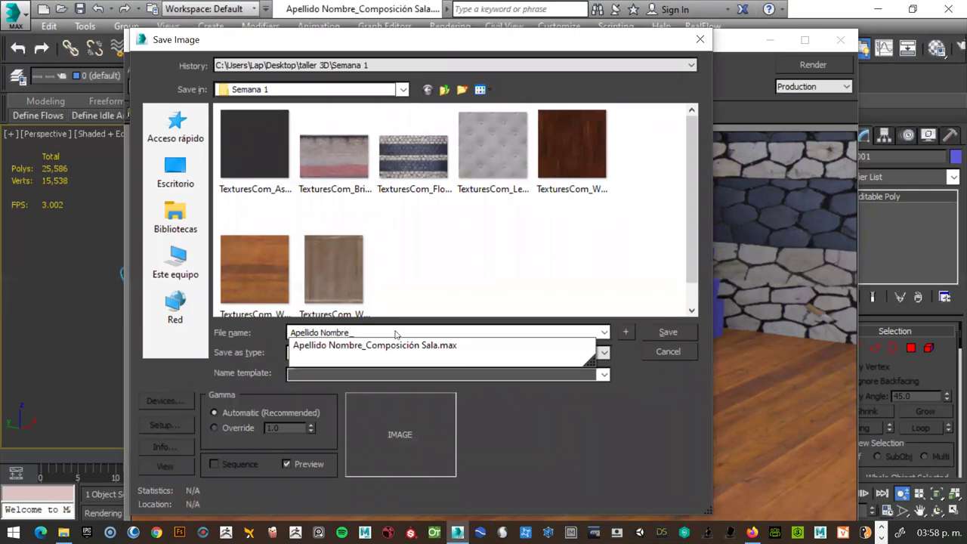
key(Down)
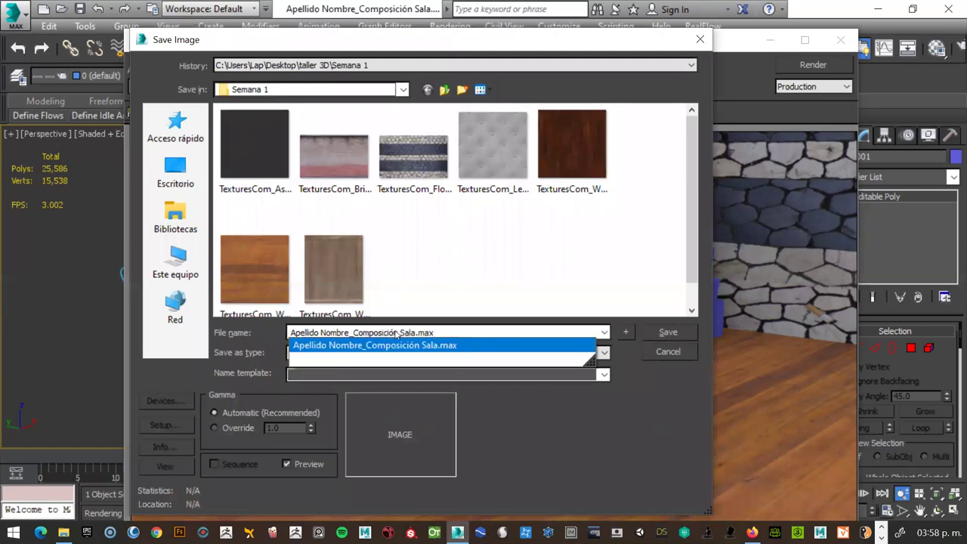
key(Return)
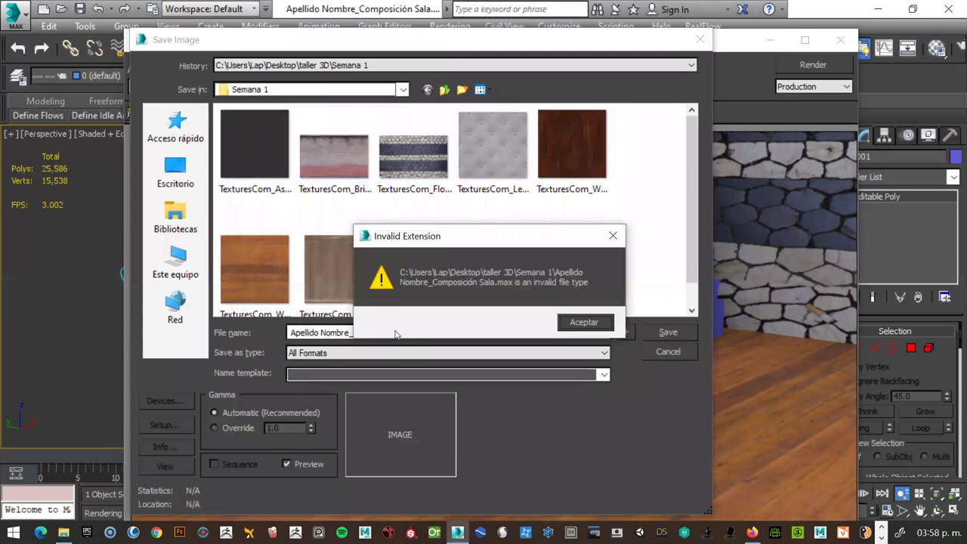
click(613, 237)
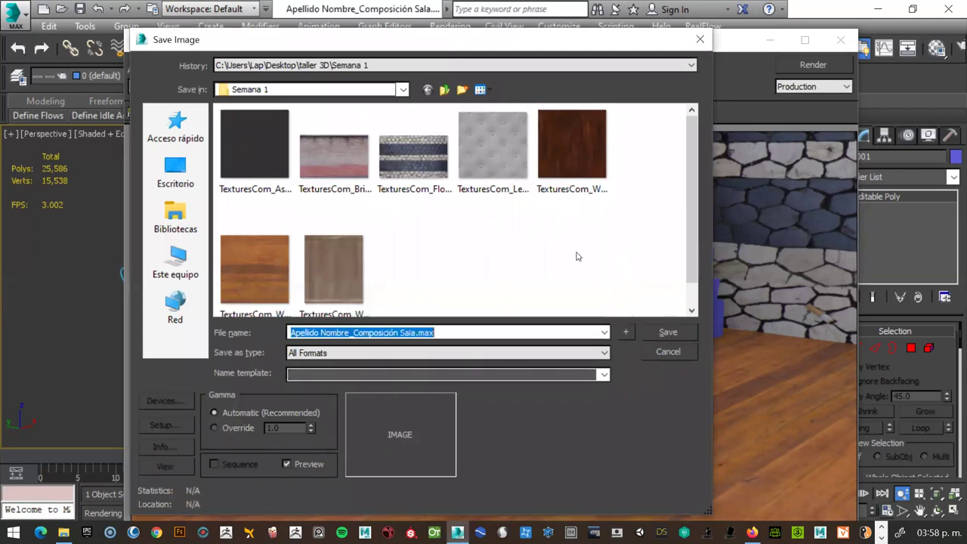
click(447, 331)
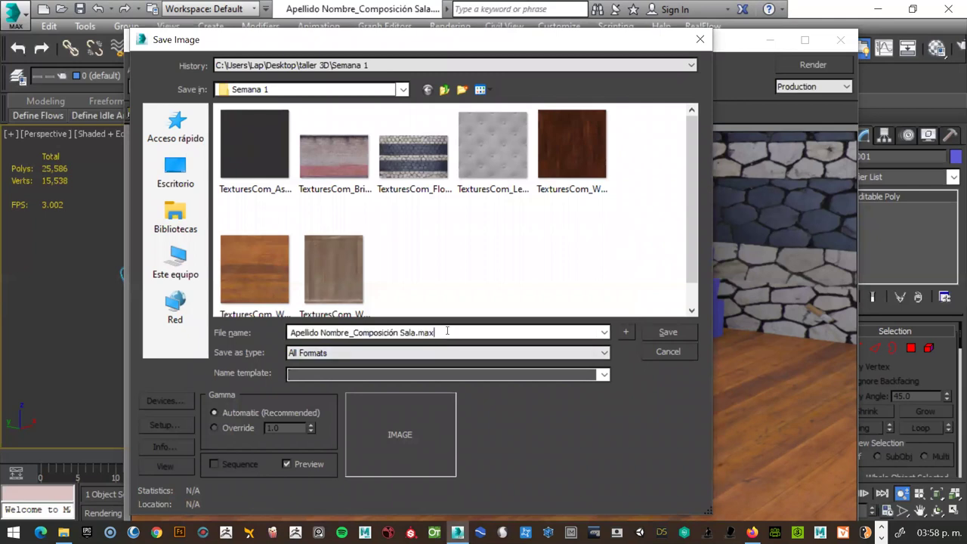
key(BackSpace)
key(BackSpace)
key(BackSpace)
key(BackSpace)
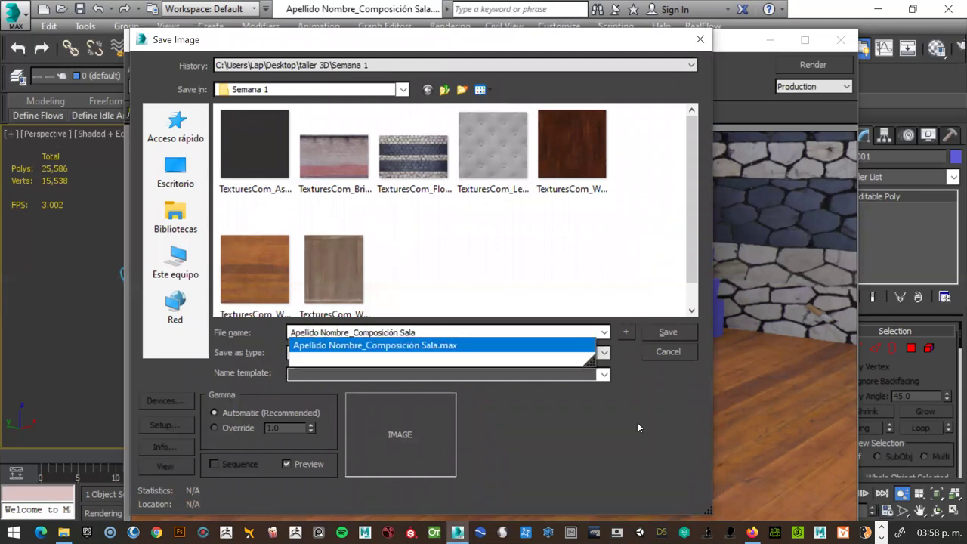
click(658, 413)
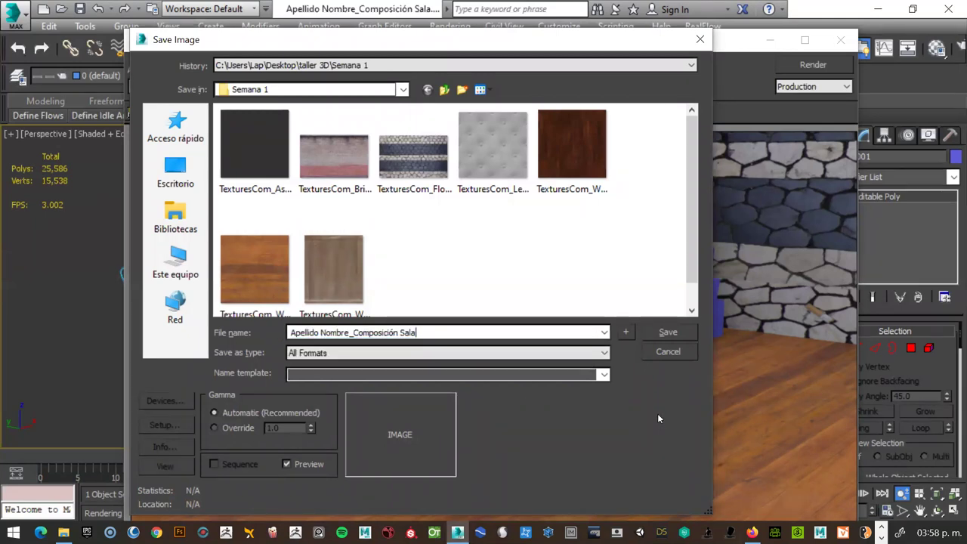
Step: Set the file type to JPEG File and save
click(671, 332)
click(605, 352)
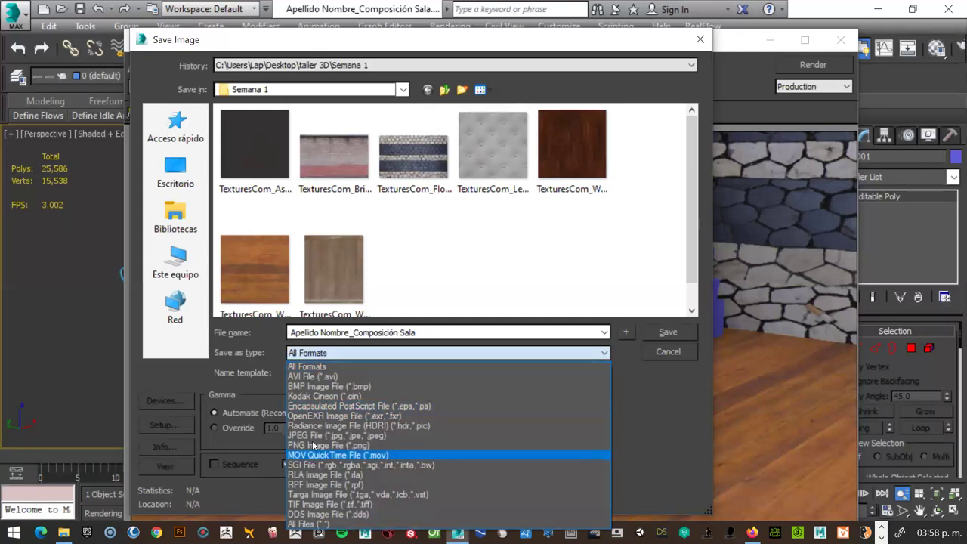
click(312, 435)
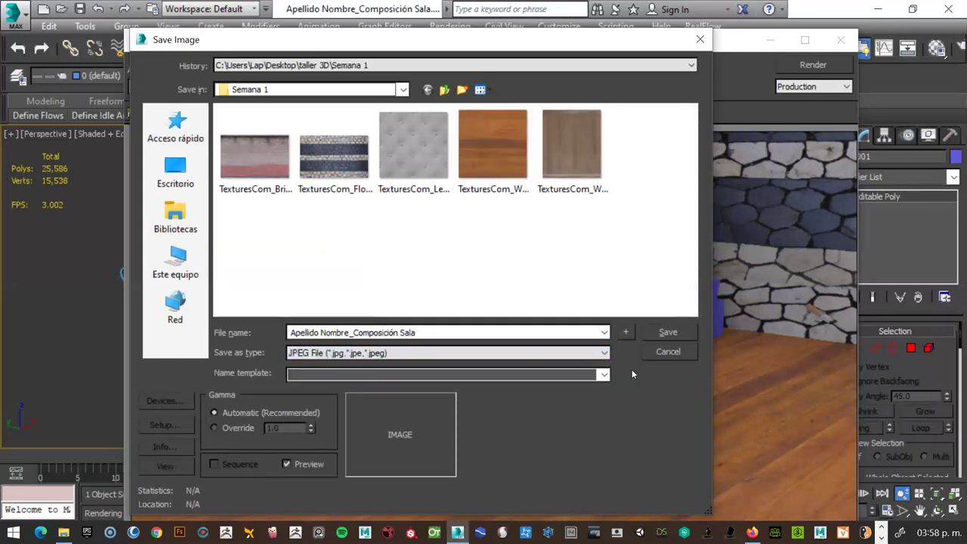
click(668, 332)
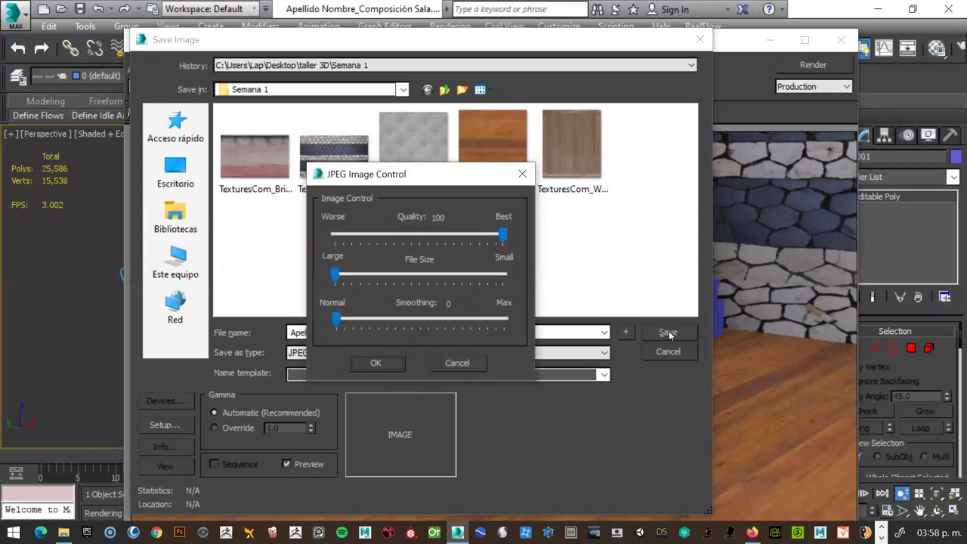
Step: Keep JPEG quality at 100 and confirm to save the image
drag(504, 234, 481, 234)
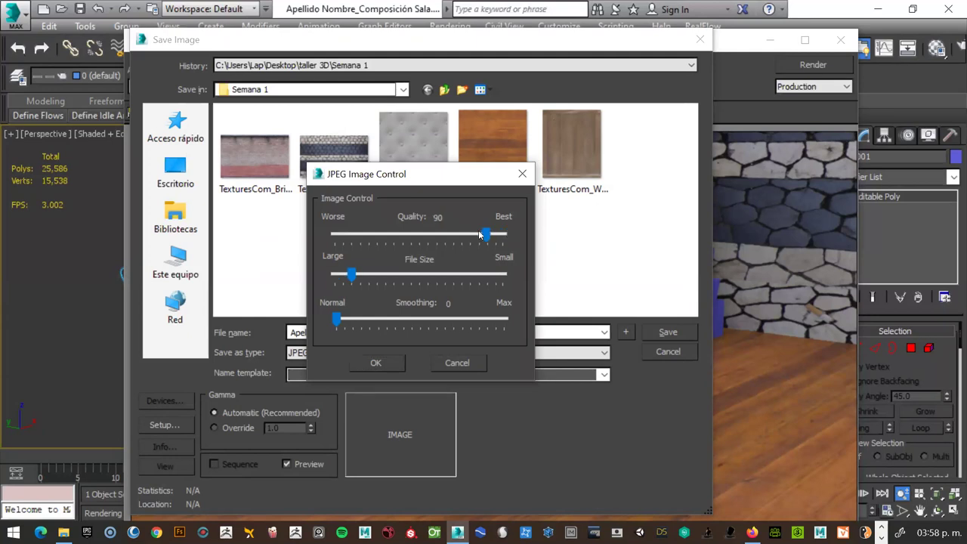
drag(481, 235, 504, 241)
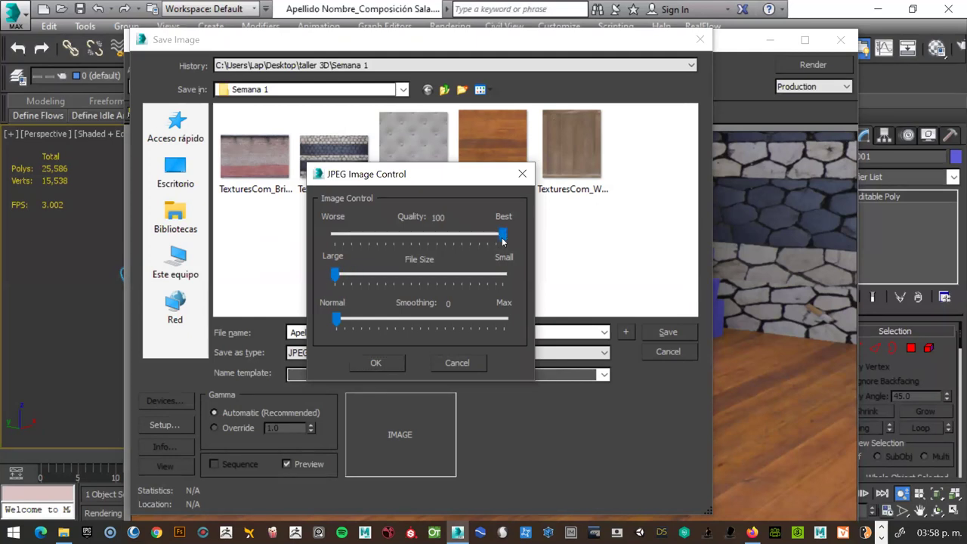
click(390, 366)
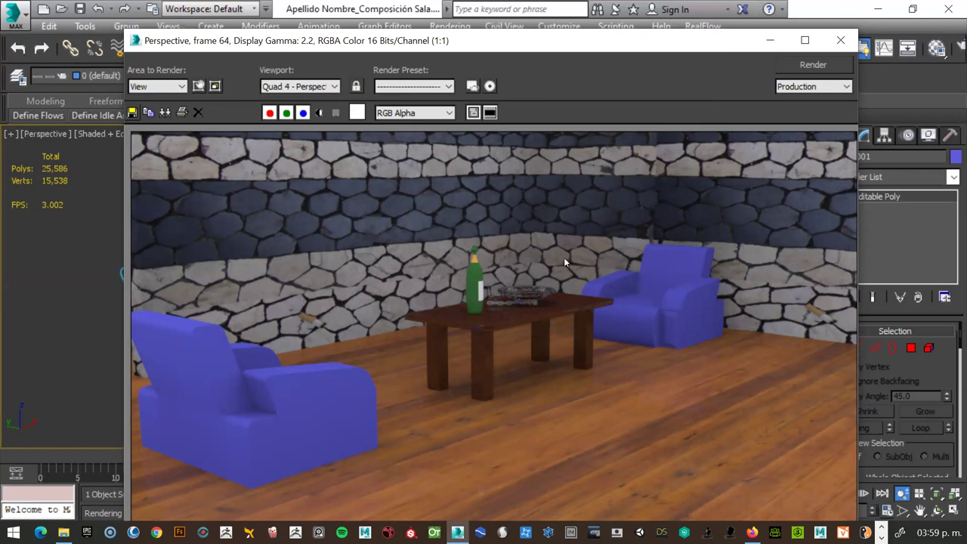
Step: Close the Rendered Frame Window
click(839, 40)
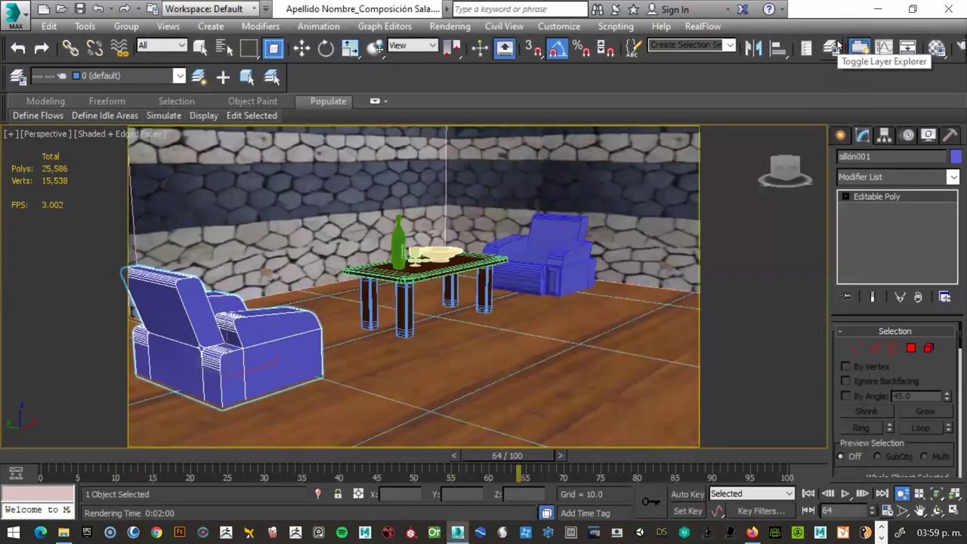